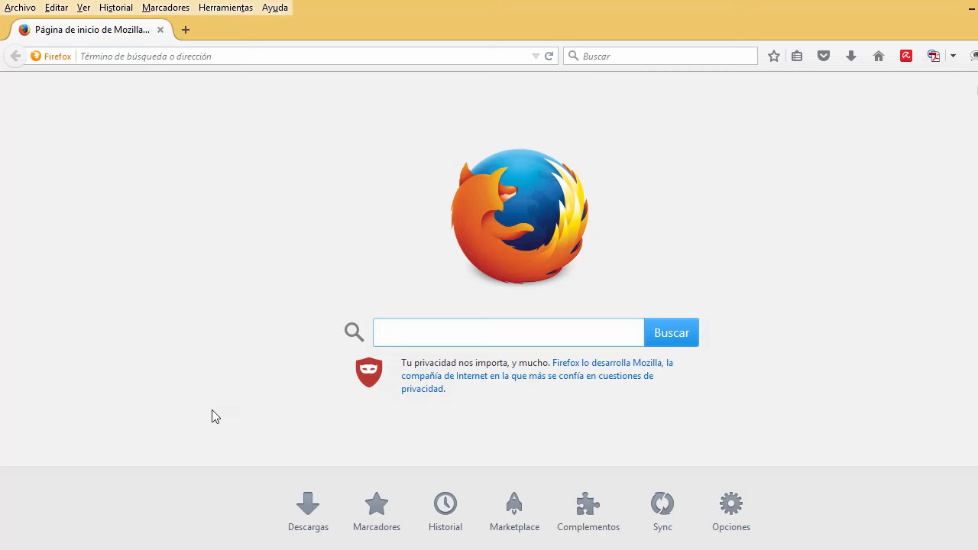
# Load the NAS login page at 192.168.1.10.
pyautogui.click(292, 61)
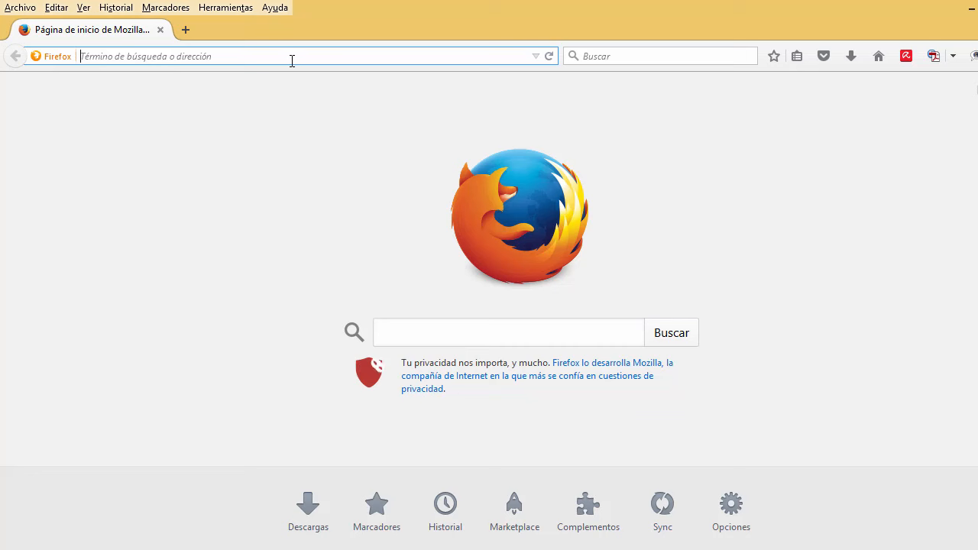
pyautogui.write('192.')
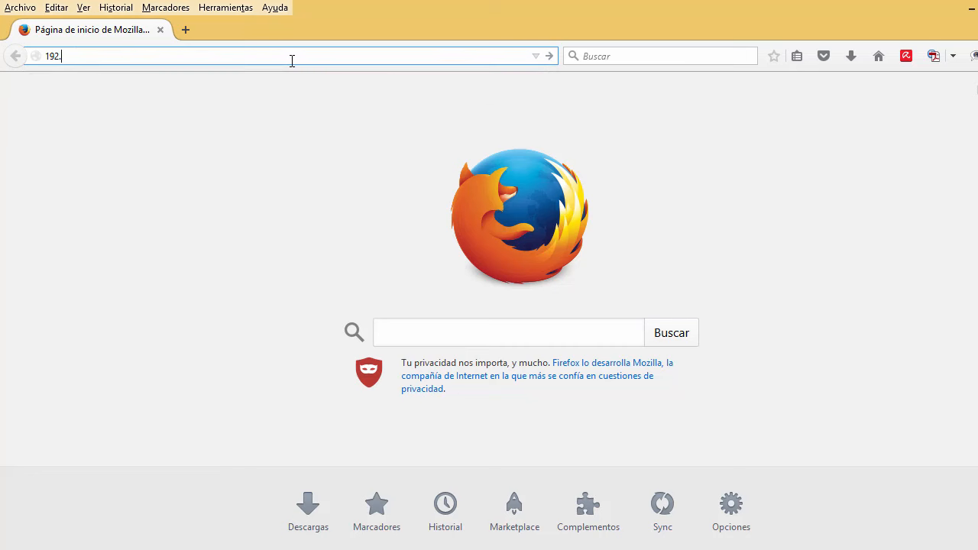
pyautogui.write('168.1.10')
pyautogui.press('Return')
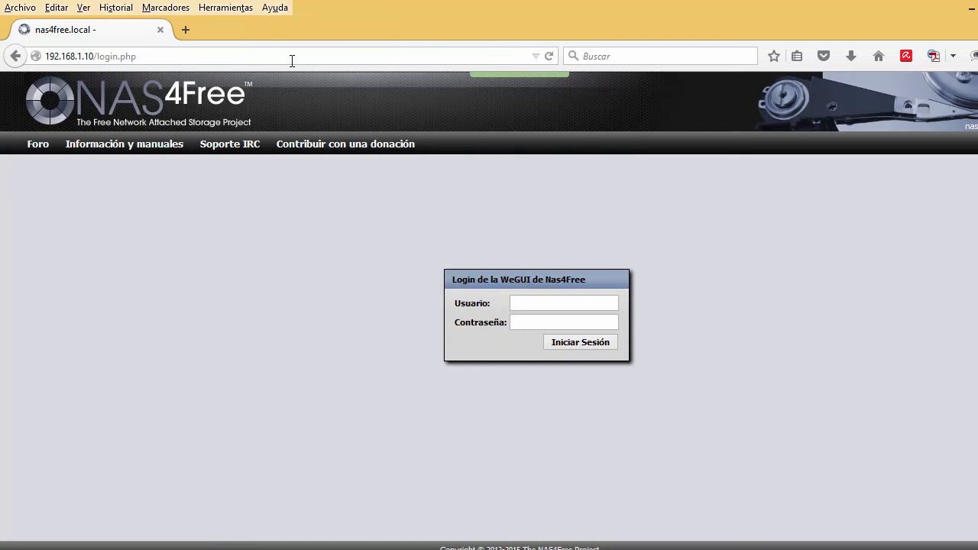
# Sign in with the administrator user name and its password.
pyautogui.write('admin')
pyautogui.press('Tab')
pyautogui.write('nas')
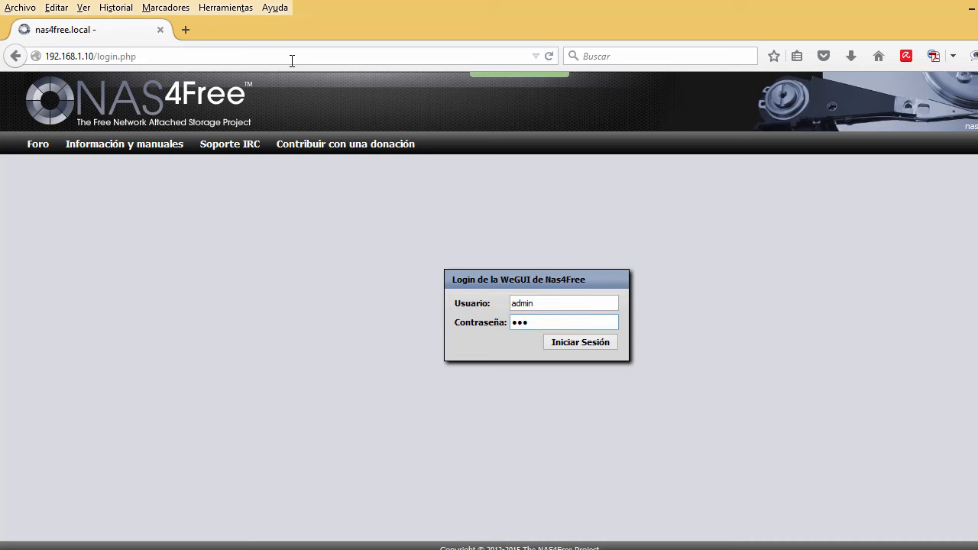
pyautogui.write('4free')
pyautogui.press('Return')
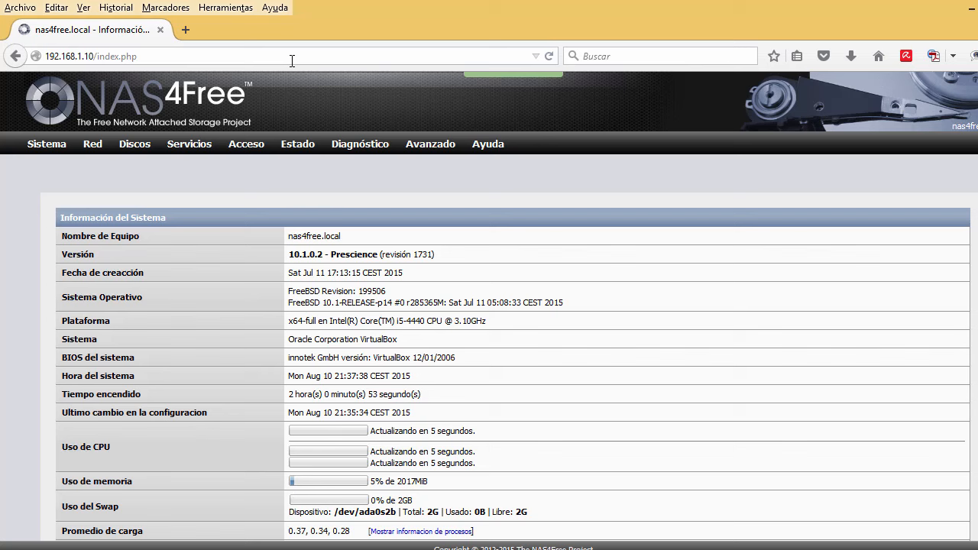
# Go to Discos > Administración to see the empty disk list.
pyautogui.moveTo(137, 148)
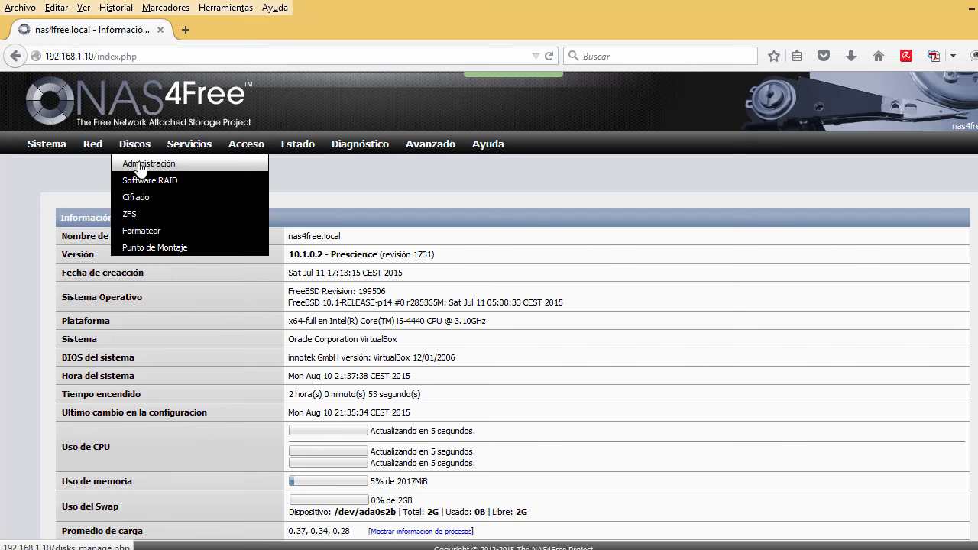
pyautogui.click(140, 166)
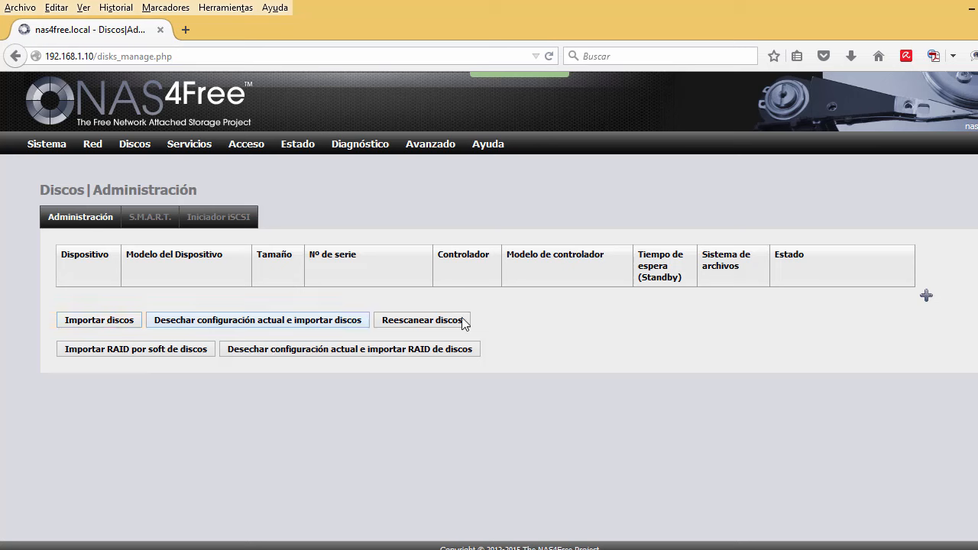
# Add disk ada0 described 'Espacio libre disco del SO', preformatted as UFS (GPT and Soft Updates).
pyautogui.click(927, 297)
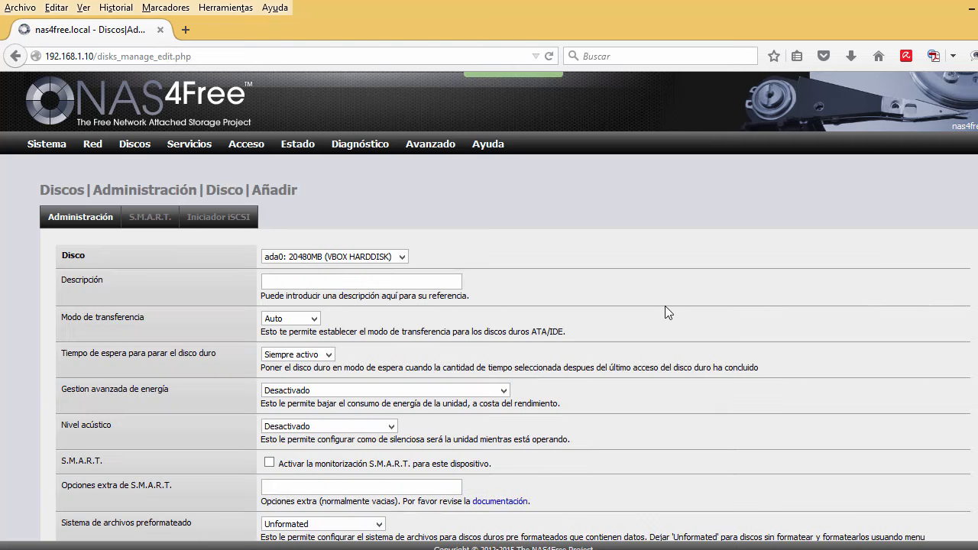
pyautogui.click(370, 261)
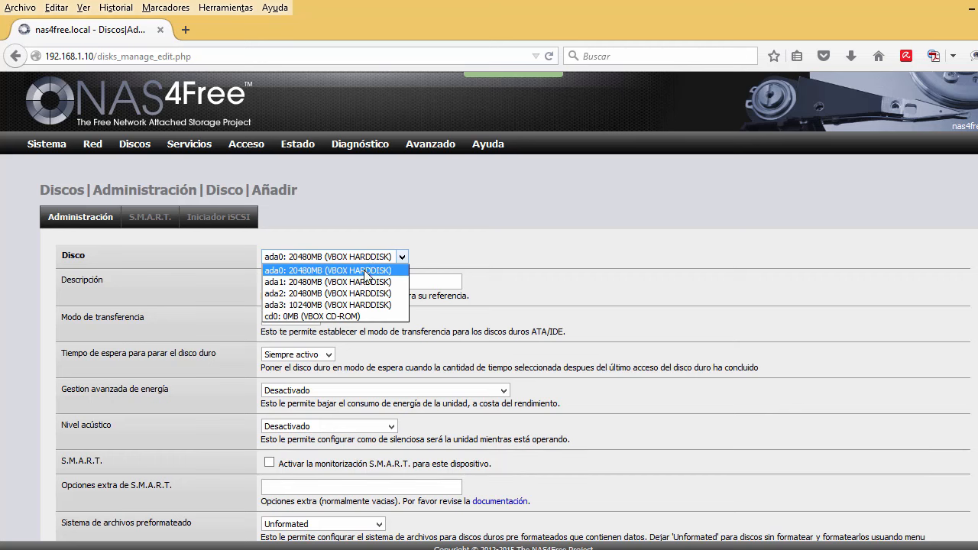
pyautogui.click(365, 271)
pyautogui.click(362, 283)
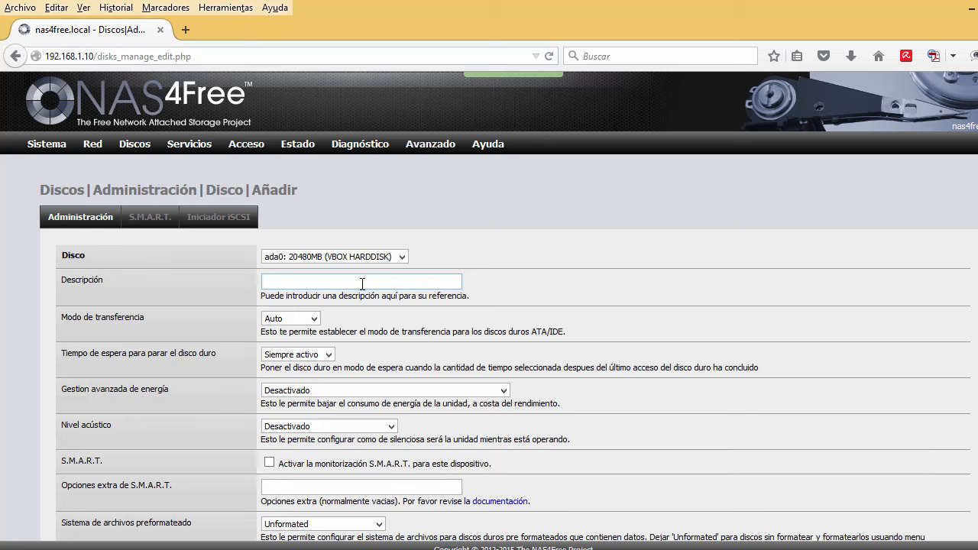
pyautogui.write('Espacio libre disco del SO')
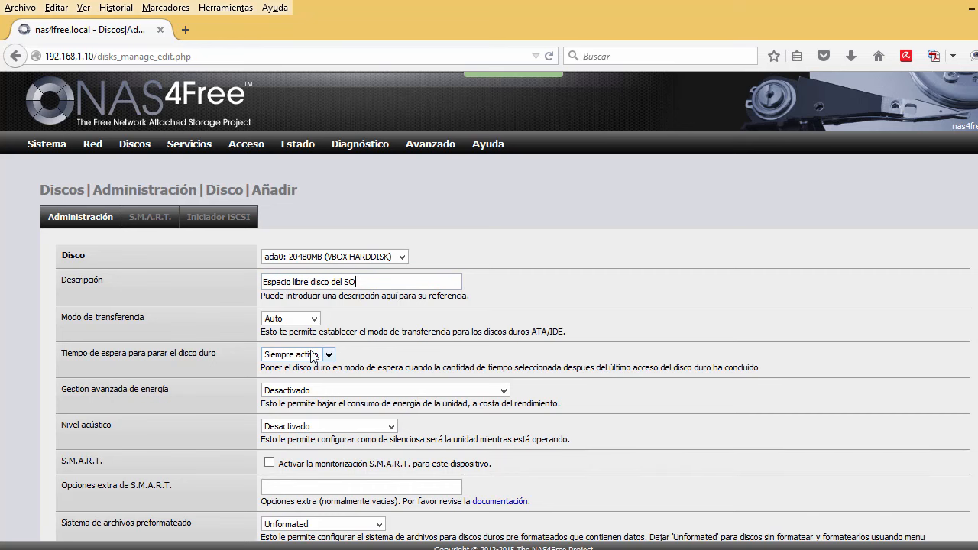
pyautogui.scroll(-2, 200, 422)
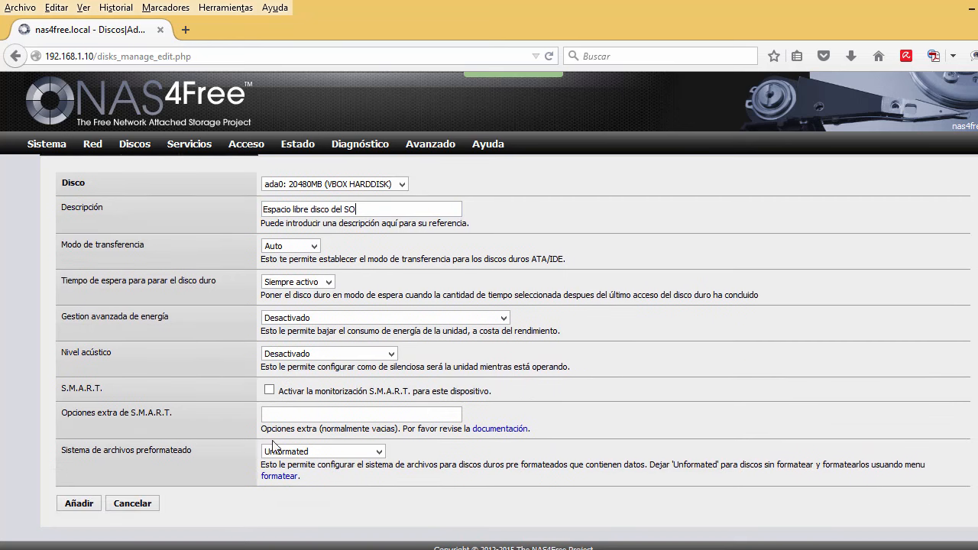
pyautogui.click(322, 453)
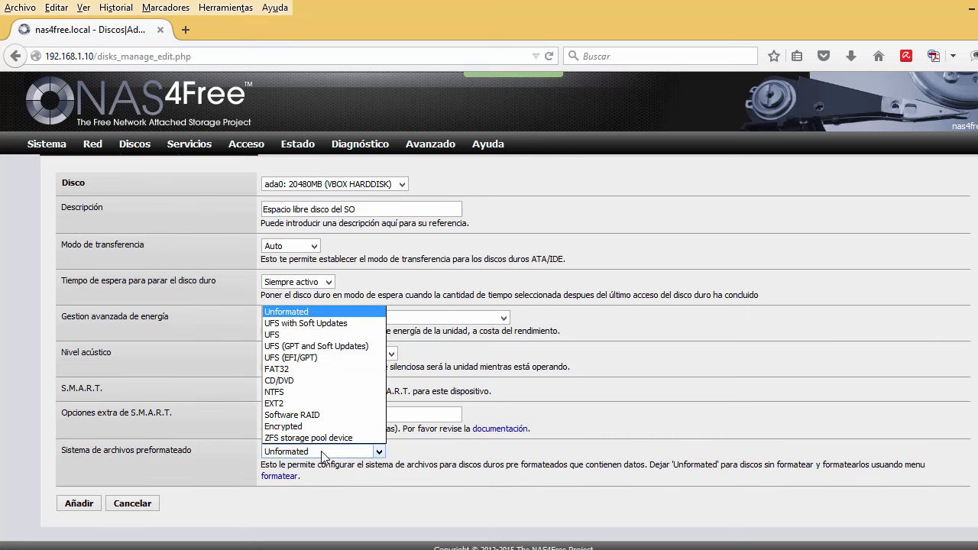
pyautogui.click(319, 347)
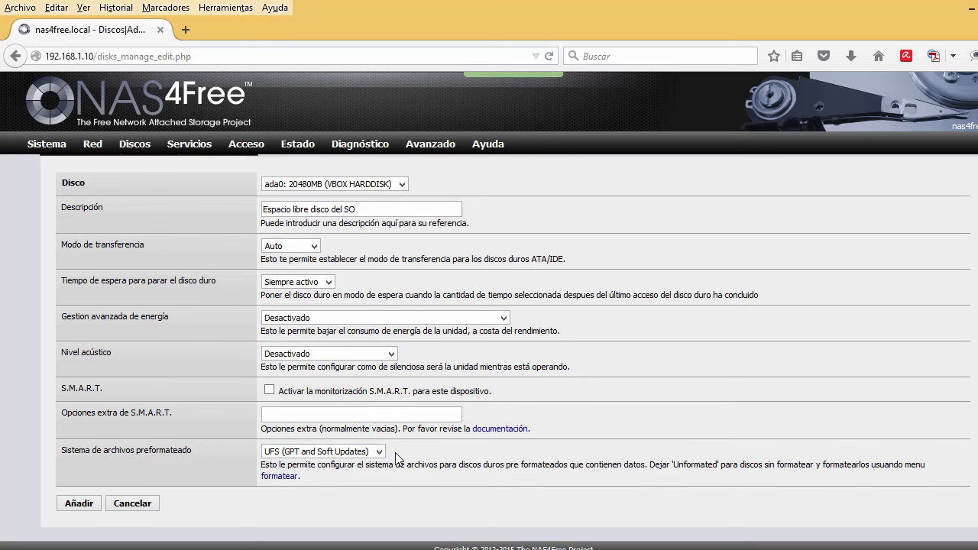
pyautogui.click(85, 504)
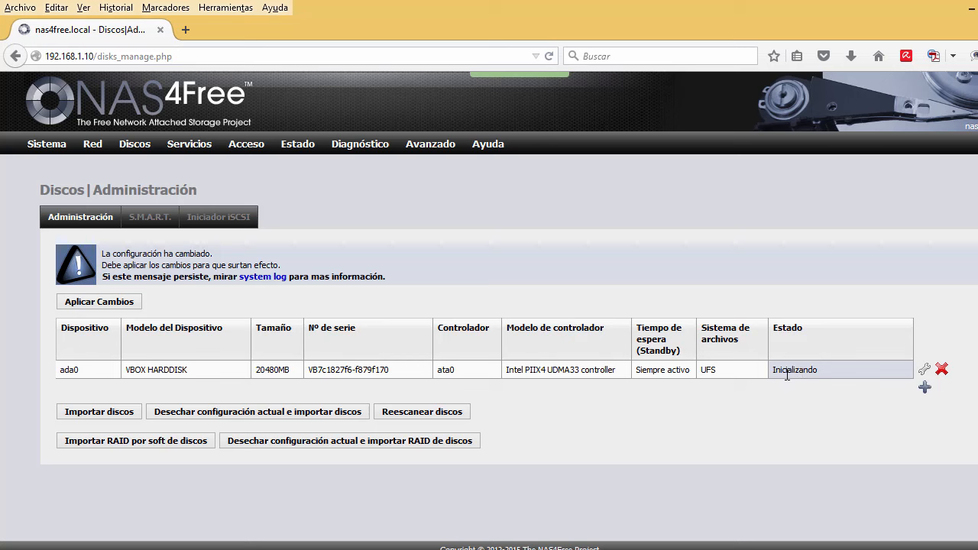
# Apply the pending change and confirm ada0's status reads CONECTADO.
pyautogui.click(111, 302)
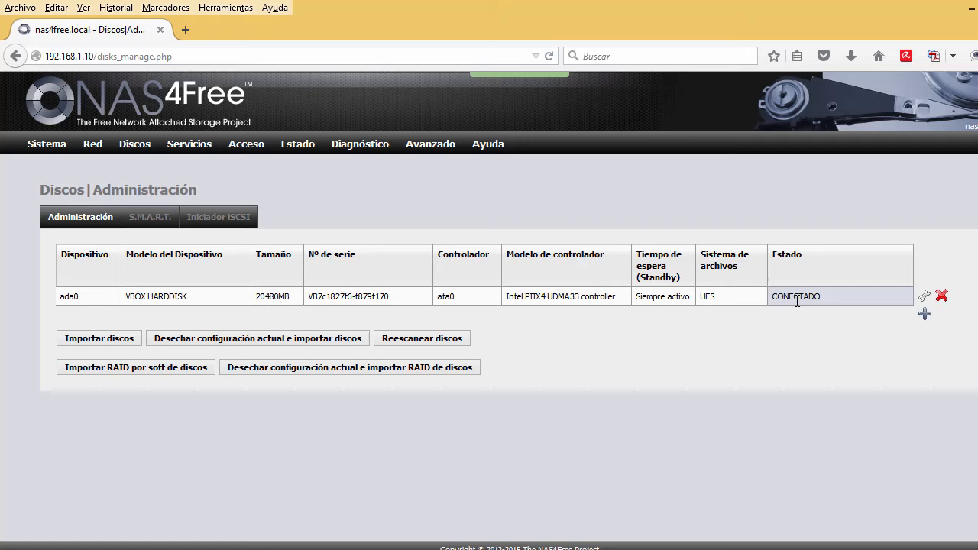
pyautogui.moveTo(822, 296); pyautogui.dragTo(768, 295)
pyautogui.click(818, 297)
# Add disk ada1 with the description '1er disco SATA'.
pyautogui.click(924, 317)
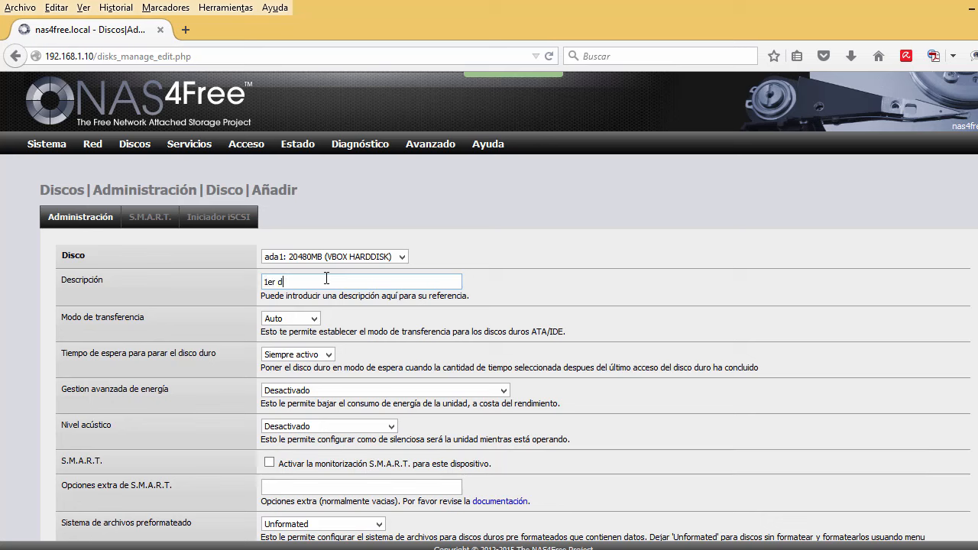
pyautogui.write('isco SATA')
pyautogui.scroll(-2, 172, 379)
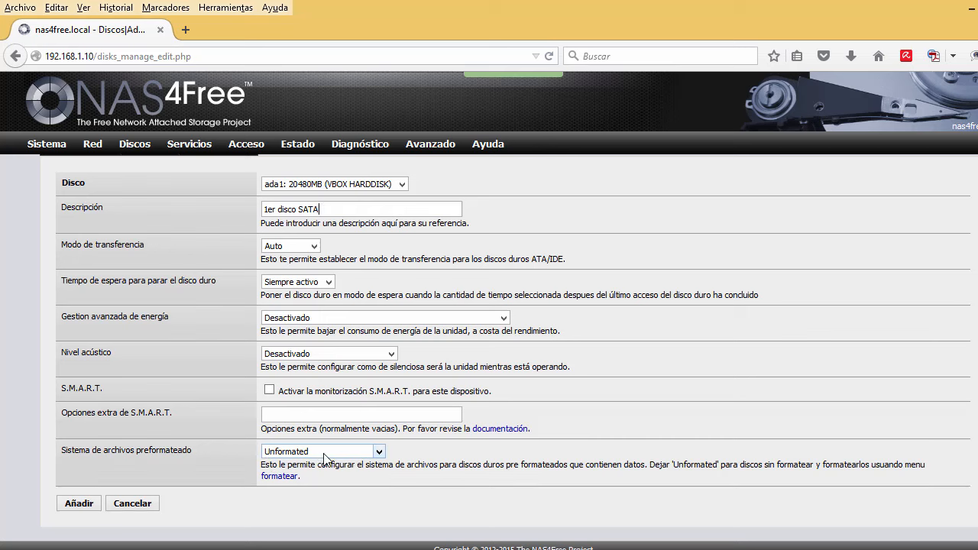
pyautogui.click(85, 505)
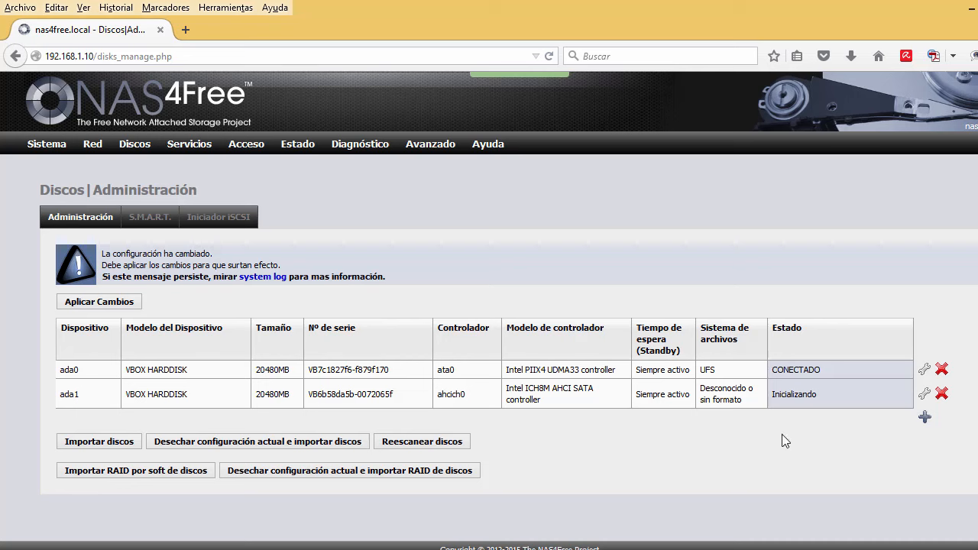
# Add disk ada2 with the description '2º disco SATA', left unformatted.
pyautogui.click(926, 420)
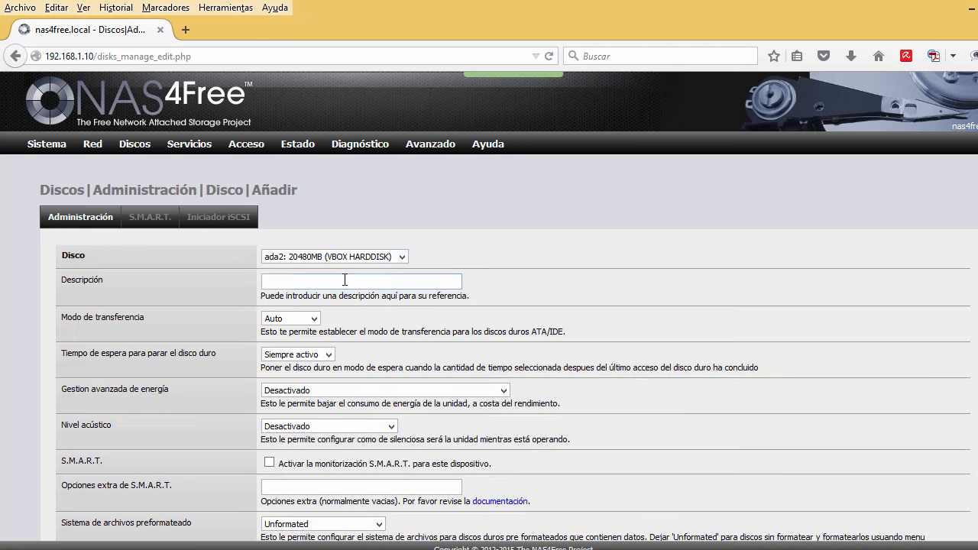
pyautogui.click(345, 280)
pyautogui.write('2º disco SATA')
pyautogui.scroll(-2, 229, 352)
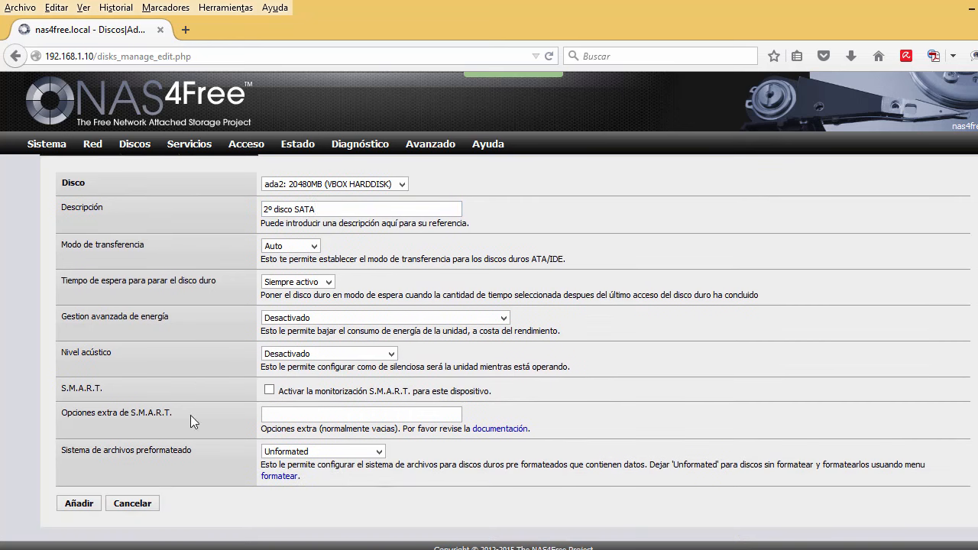
pyautogui.click(88, 507)
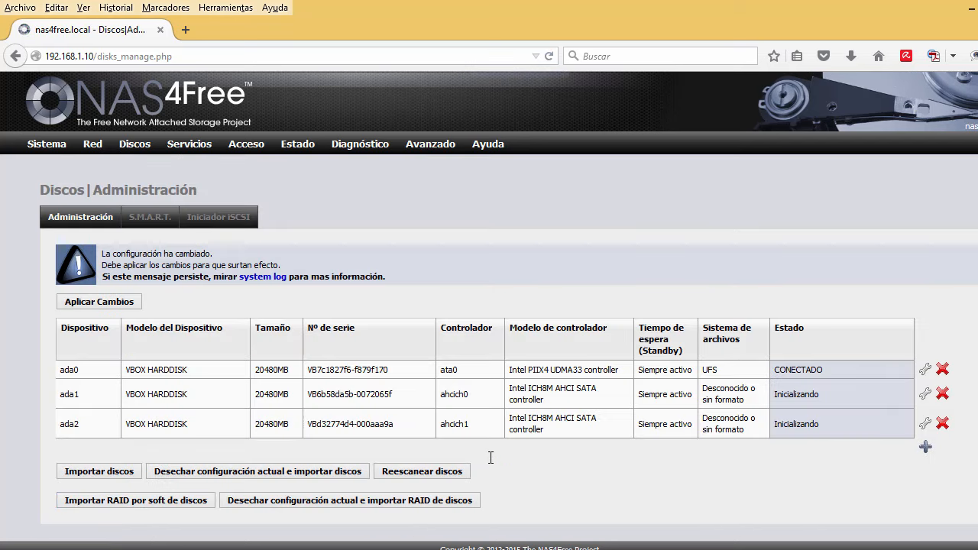
# Add the 10240MB disk ada3 with the description '3er disco SATA'.
pyautogui.click(925, 447)
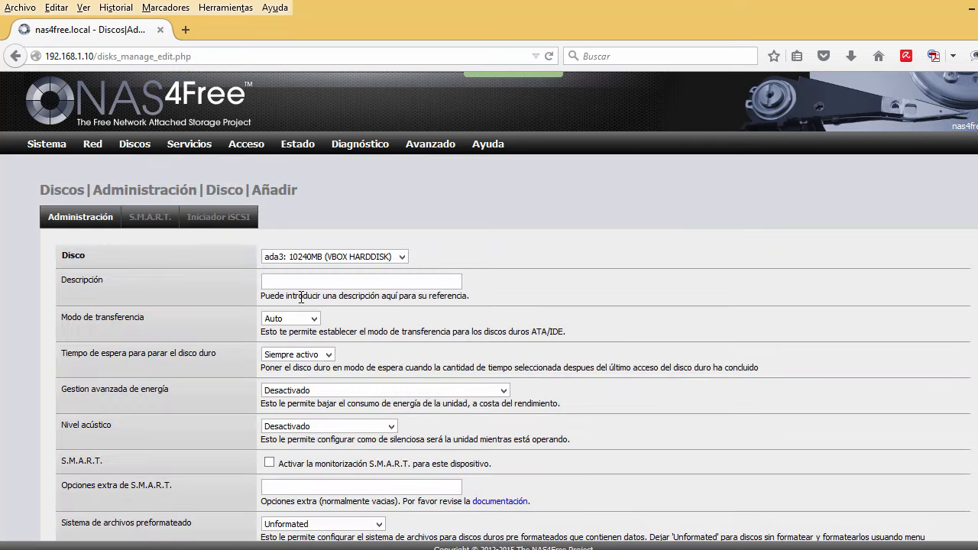
pyautogui.click(290, 258)
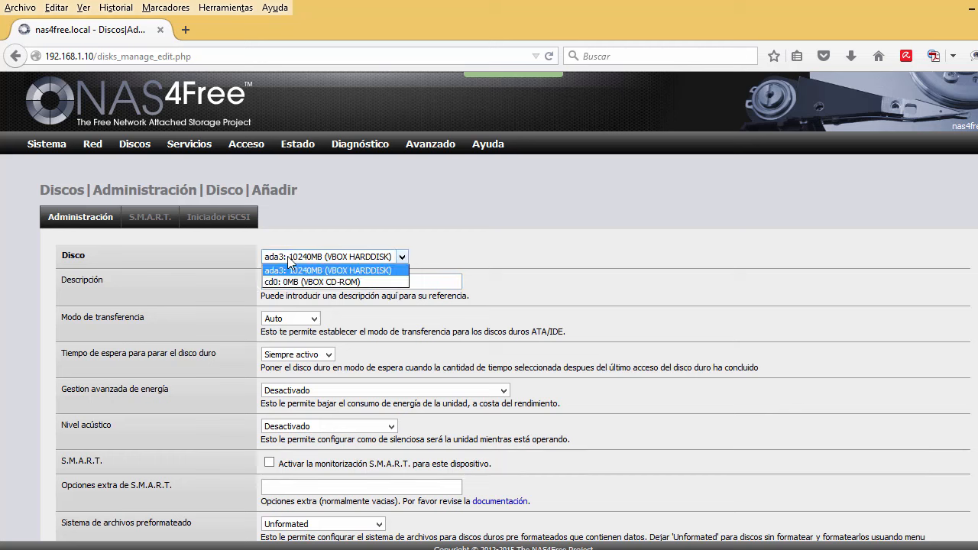
pyautogui.click(405, 259)
pyautogui.click(376, 280)
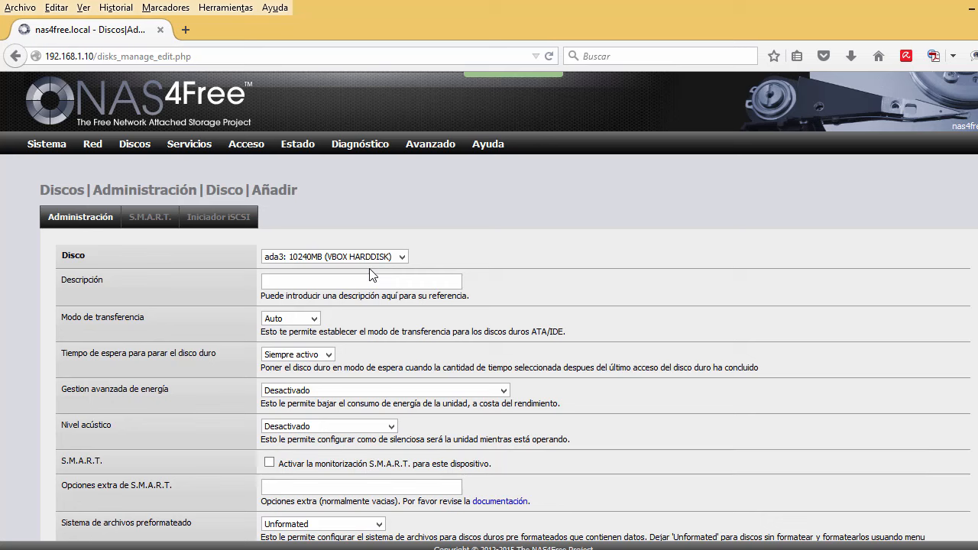
pyautogui.write('3er disco SATA')
pyautogui.scroll(-2, 372, 275)
pyautogui.click(83, 505)
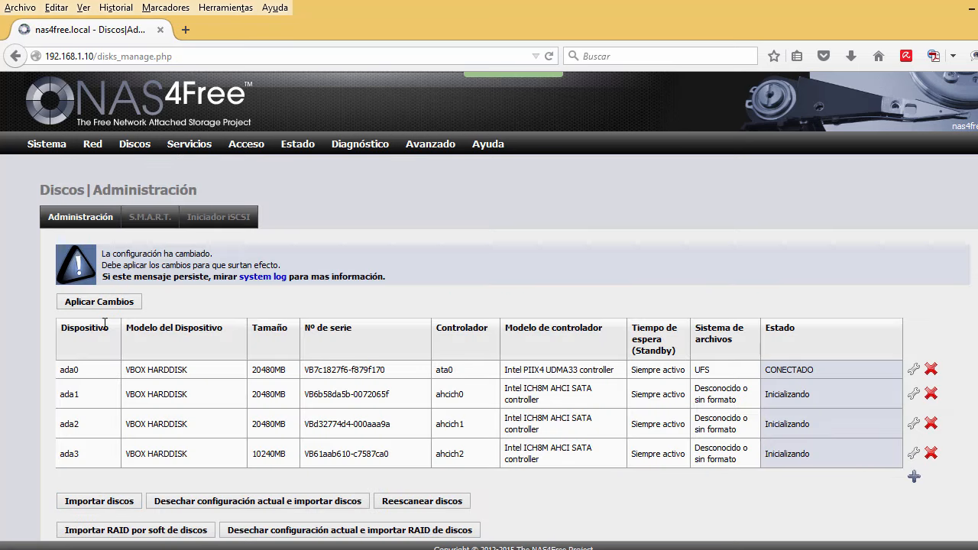
# Apply the changes and check all four disks show CONECTADO, ada0 as UFS.
pyautogui.click(110, 304)
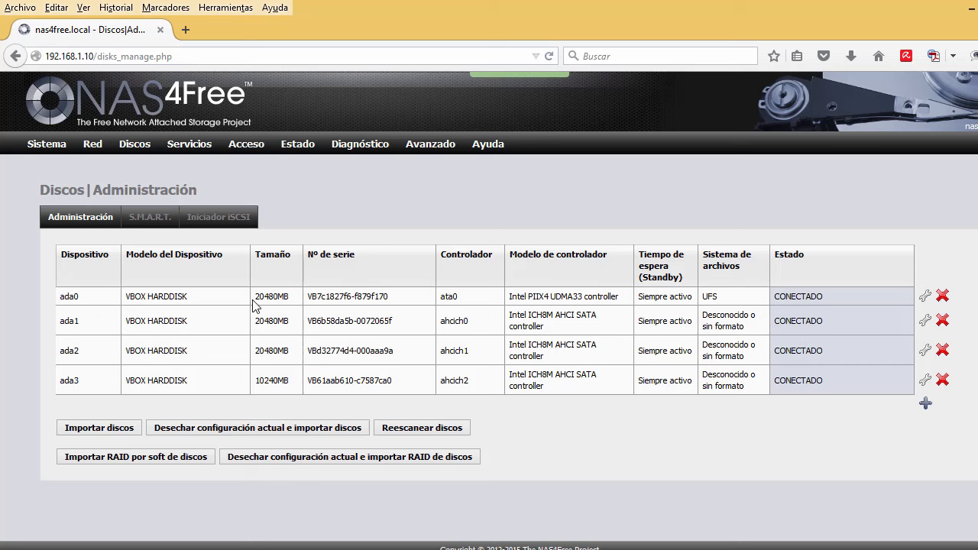
pyautogui.doubleClick(711, 297)
pyautogui.click(719, 350)
# Delete disks ada0, ada1, ada2 and ada3, confirming each, and apply the removals.
pyautogui.click(945, 298)
pyautogui.click(711, 284)
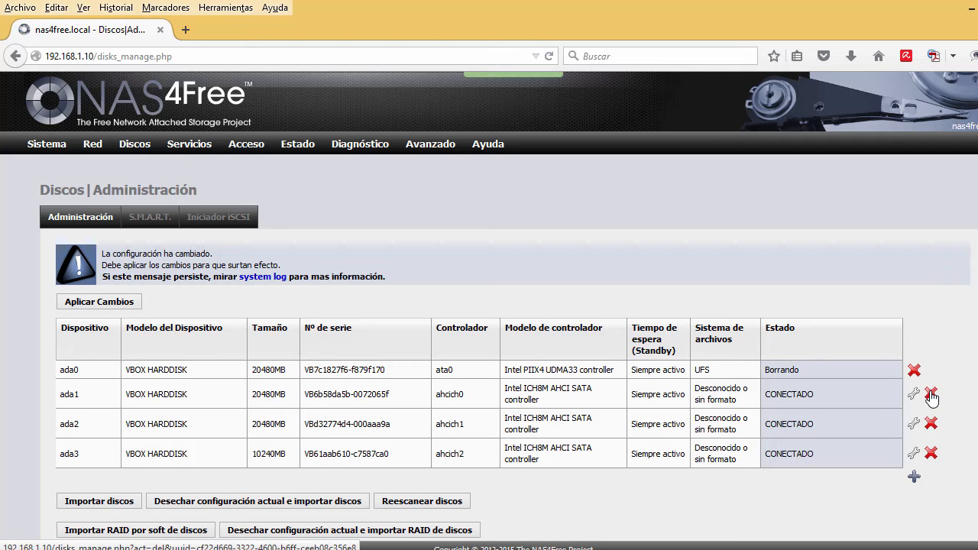
pyautogui.click(931, 393)
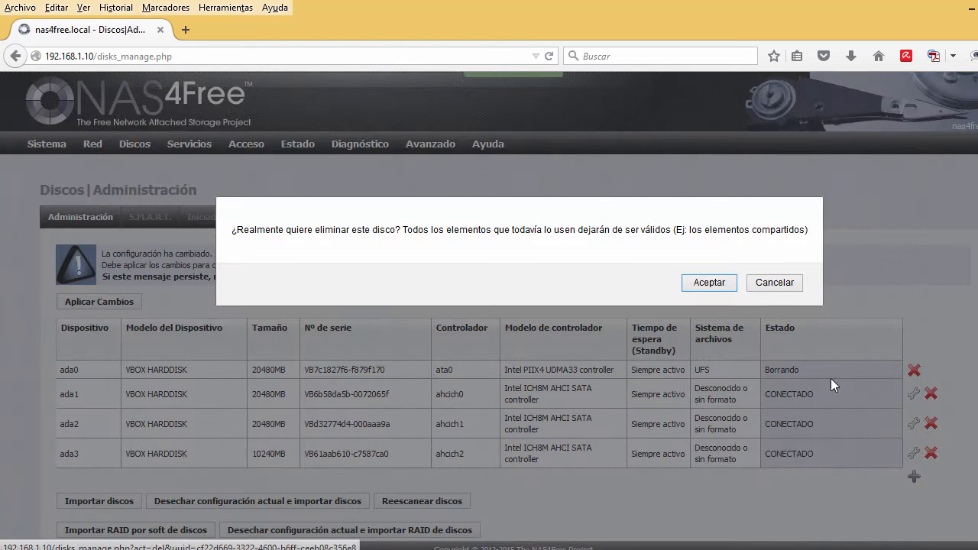
pyautogui.click(724, 287)
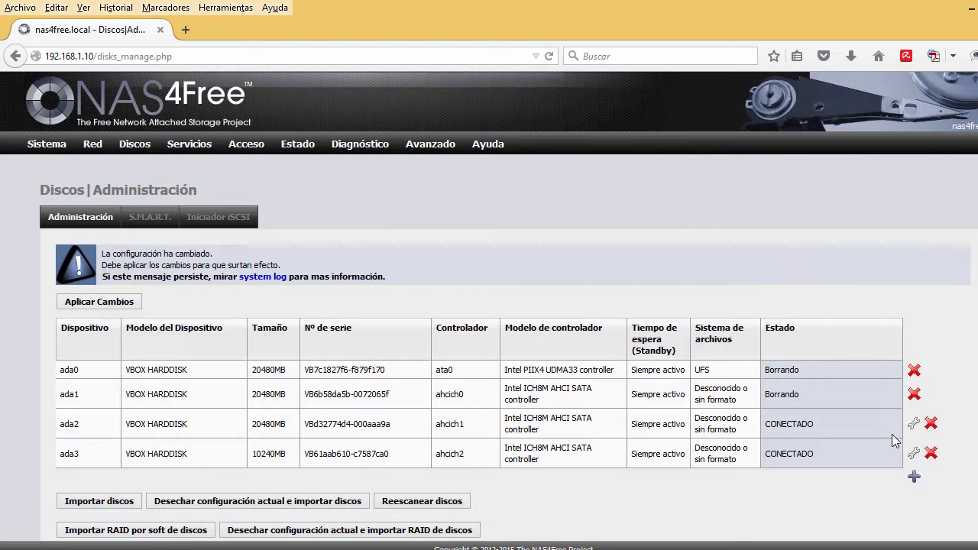
pyautogui.click(931, 424)
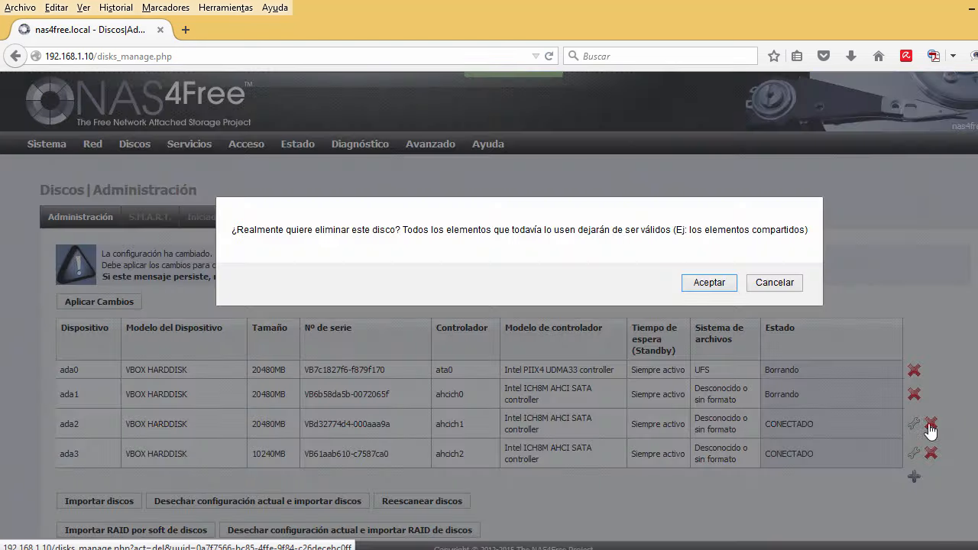
pyautogui.click(716, 288)
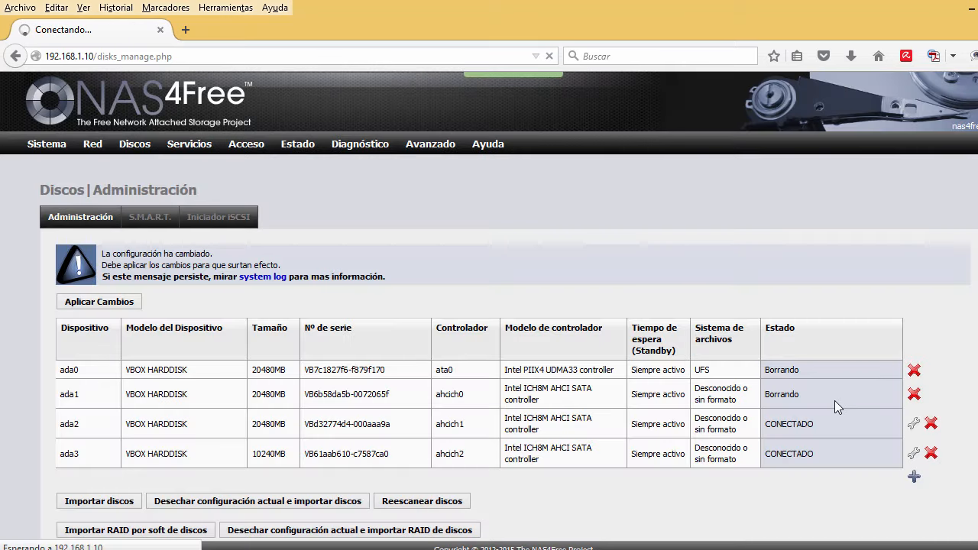
pyautogui.click(931, 454)
pyautogui.click(714, 286)
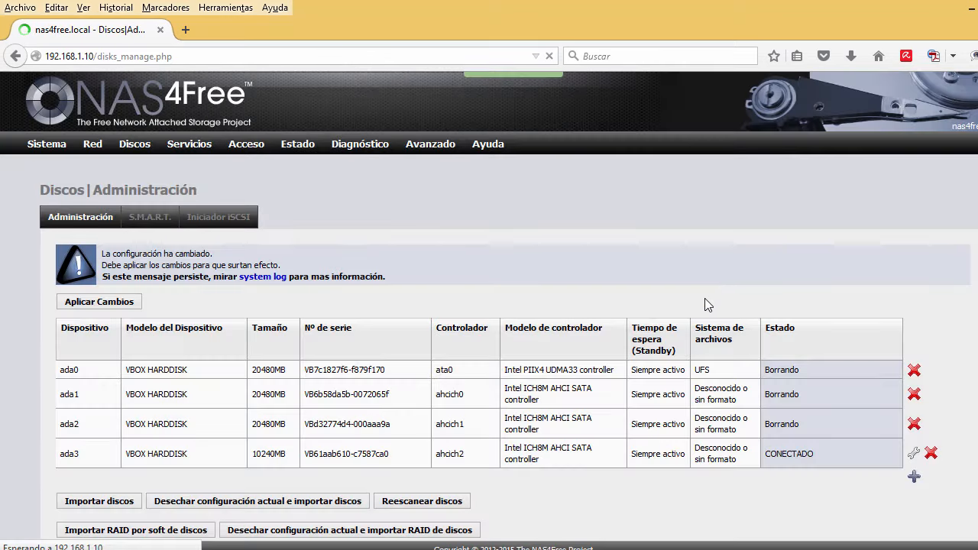
pyautogui.click(120, 302)
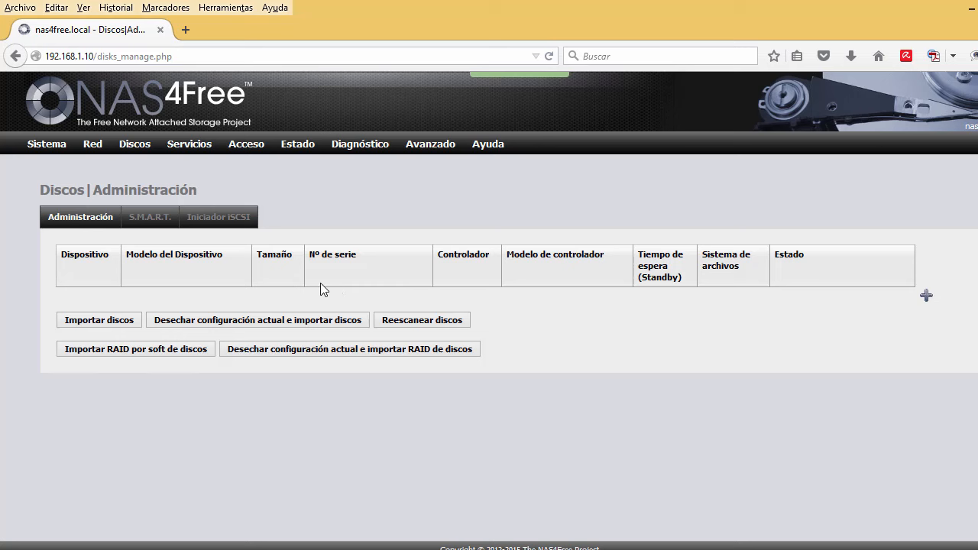
# Import the attached disks so ada0–ada3 reappear as CONECTADO.
pyautogui.click(100, 322)
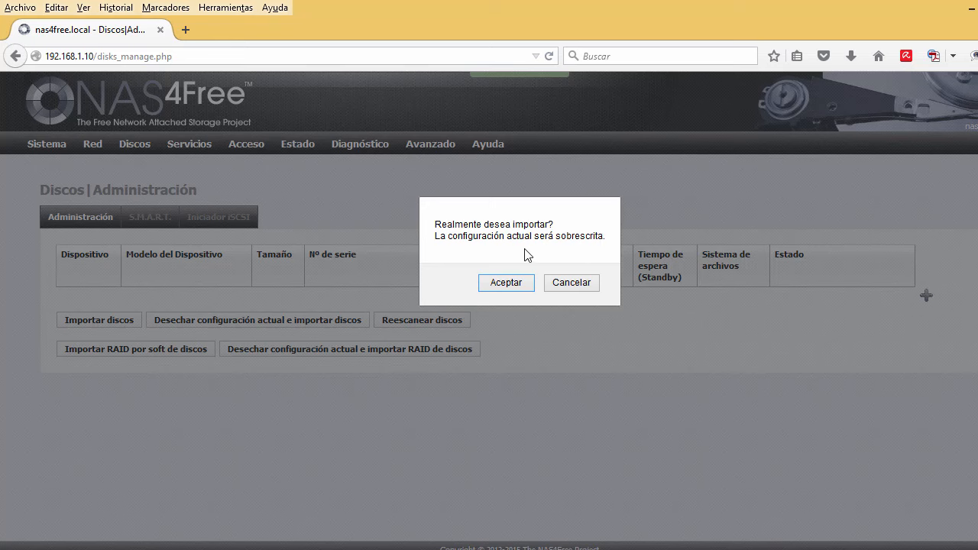
pyautogui.click(497, 283)
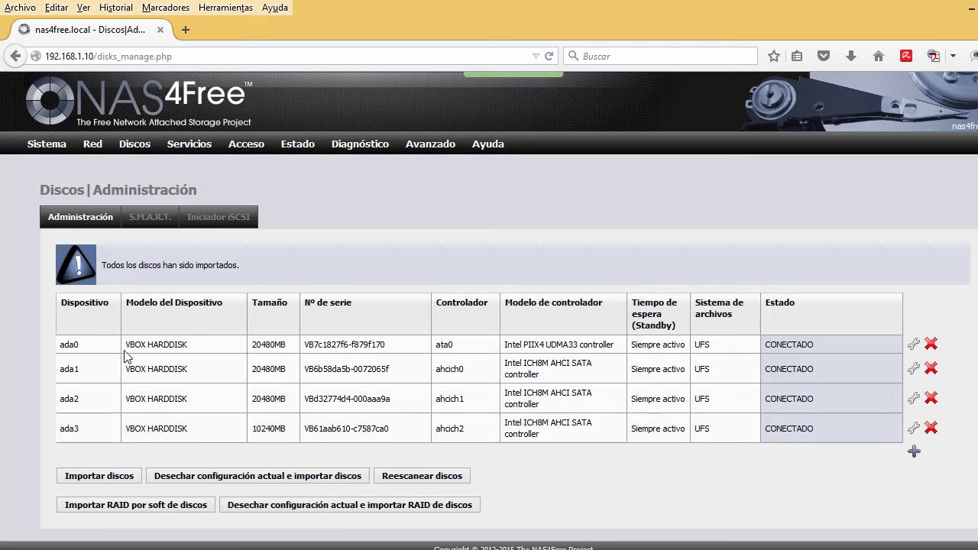
pyautogui.moveTo(60, 345); pyautogui.dragTo(791, 347)
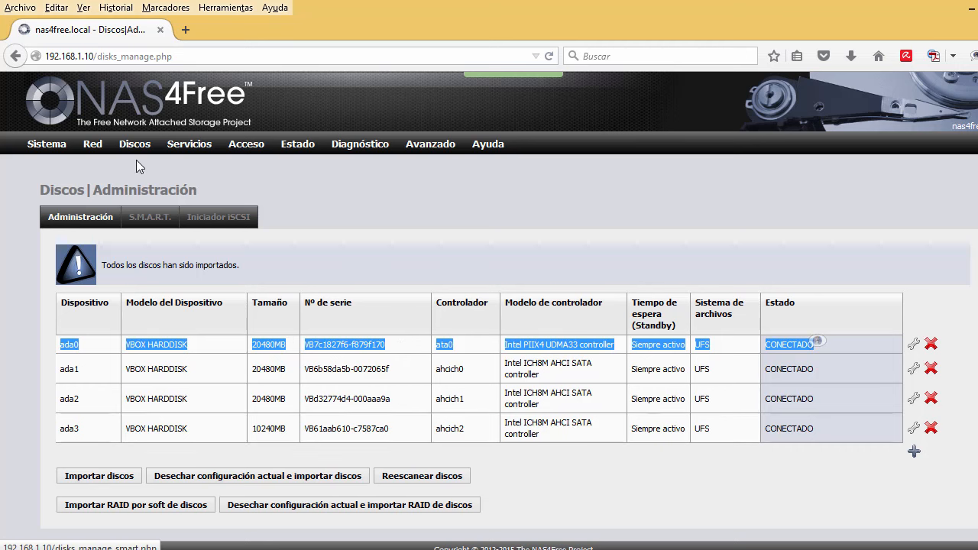
pyautogui.moveTo(140, 152)
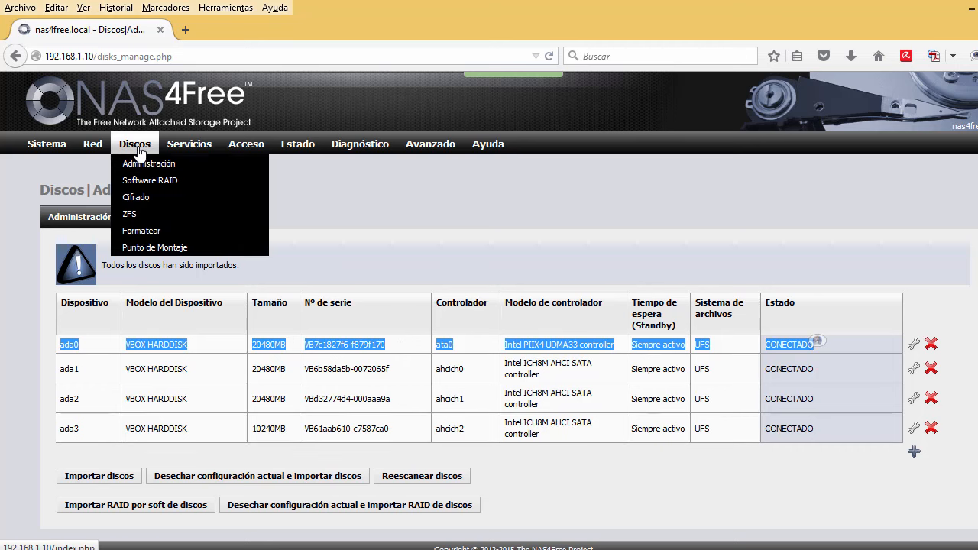
# On Discos | Formatear, format disk ada1 as Software RAID and confirm.
pyautogui.click(155, 232)
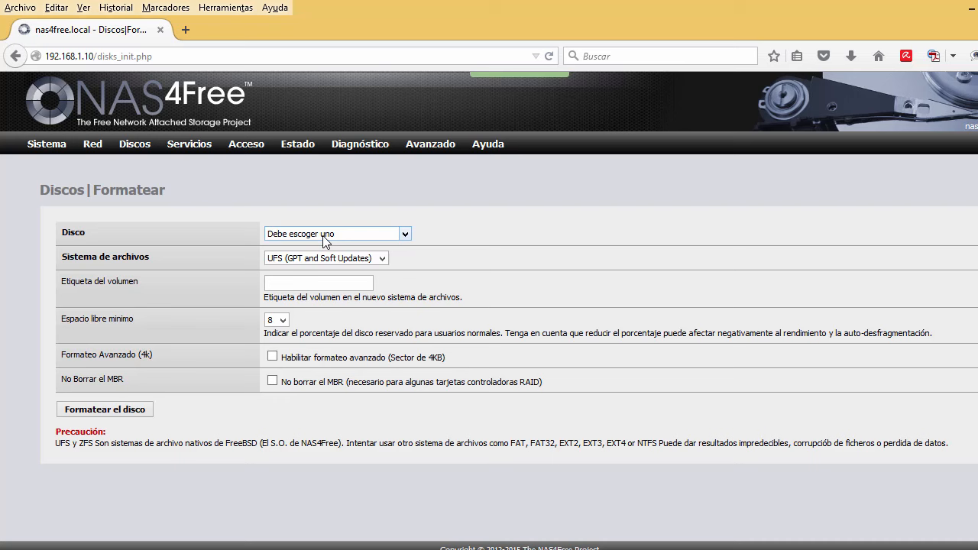
pyautogui.click(323, 236)
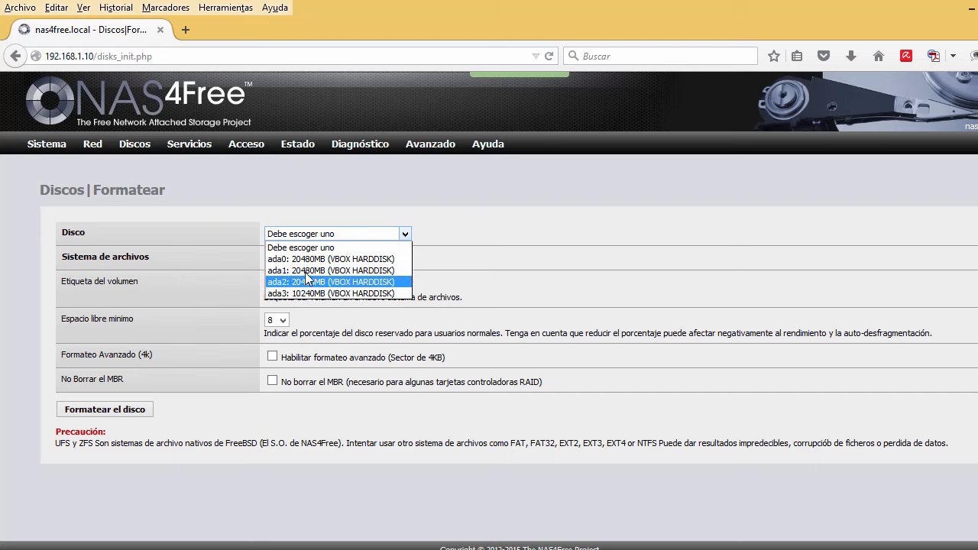
pyautogui.click(306, 270)
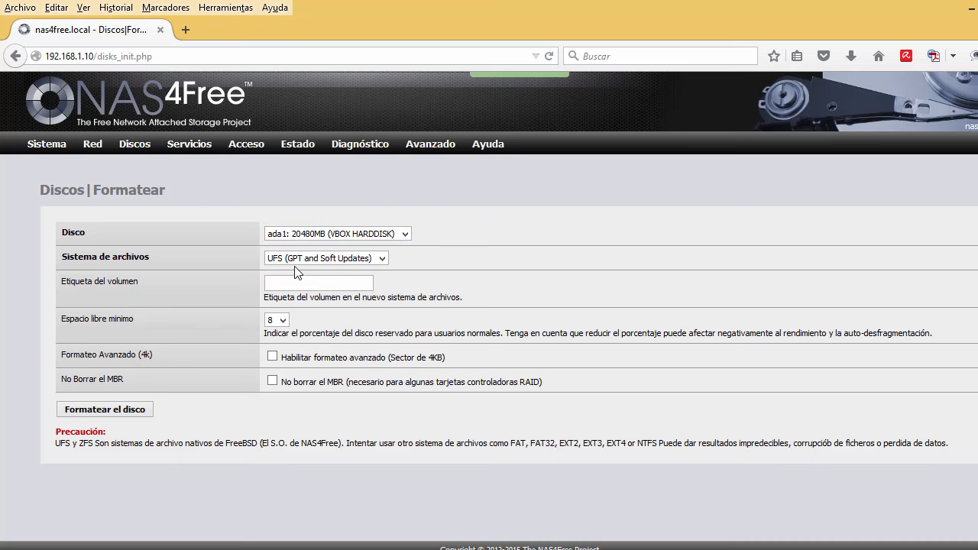
pyautogui.click(312, 261)
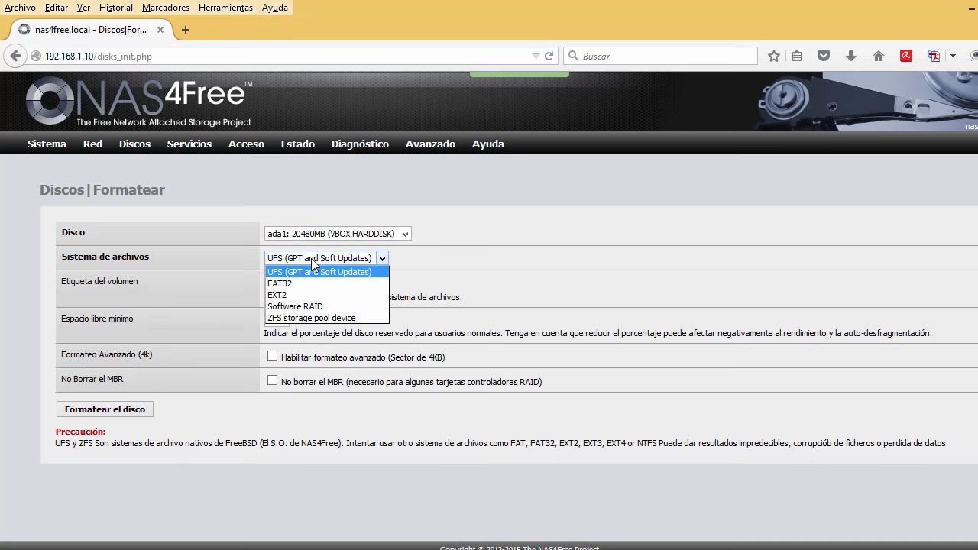
pyautogui.click(308, 305)
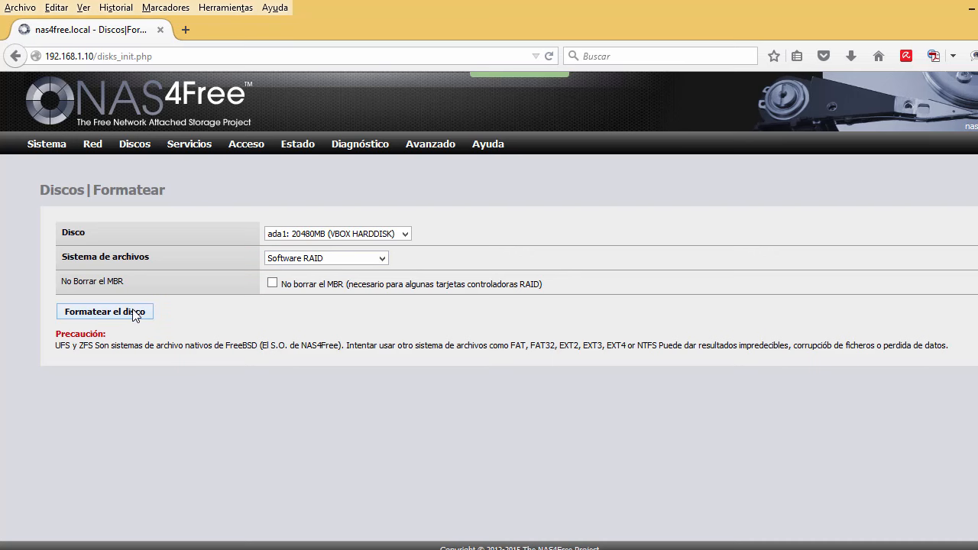
pyautogui.click(104, 312)
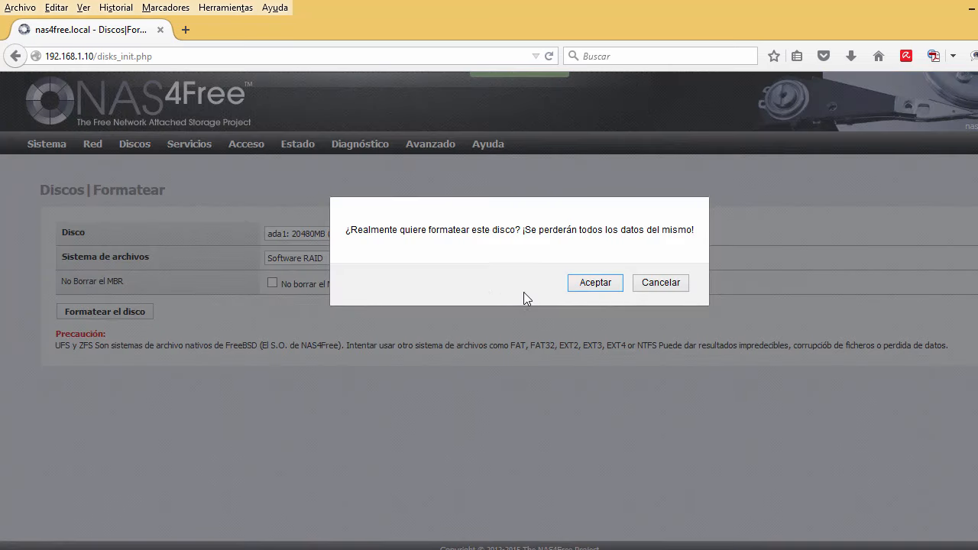
pyautogui.click(595, 283)
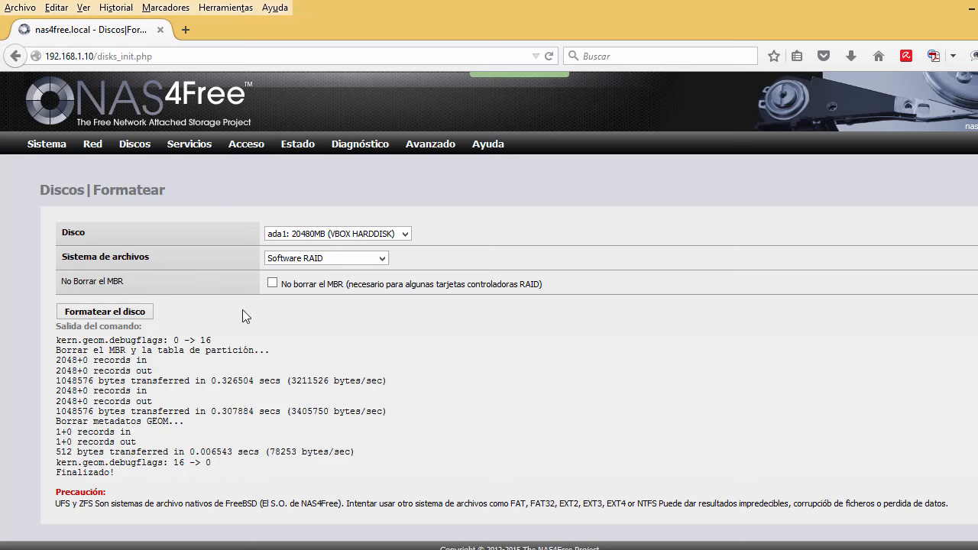
# Format disk ada2 as Software RAID and confirm the operation.
pyautogui.click(303, 243)
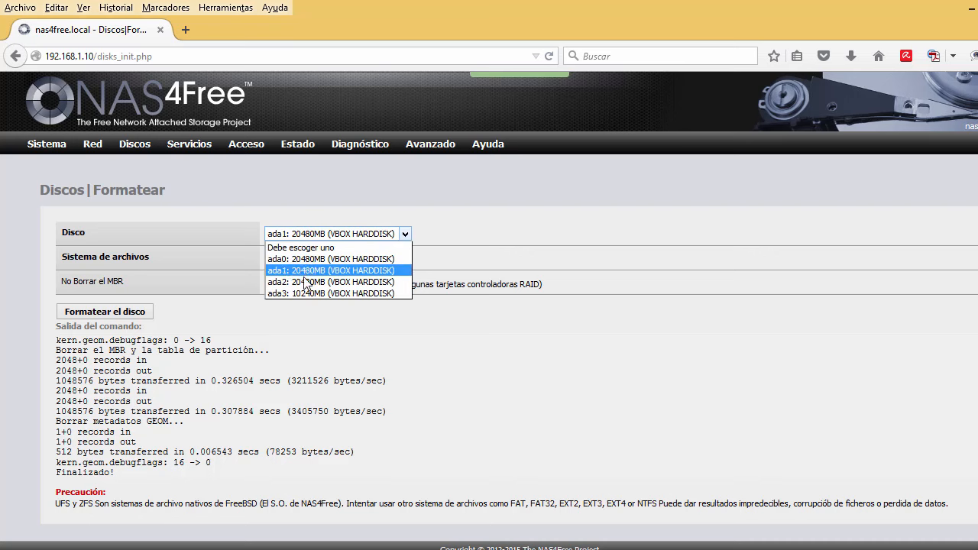
pyautogui.click(304, 278)
pyautogui.click(301, 261)
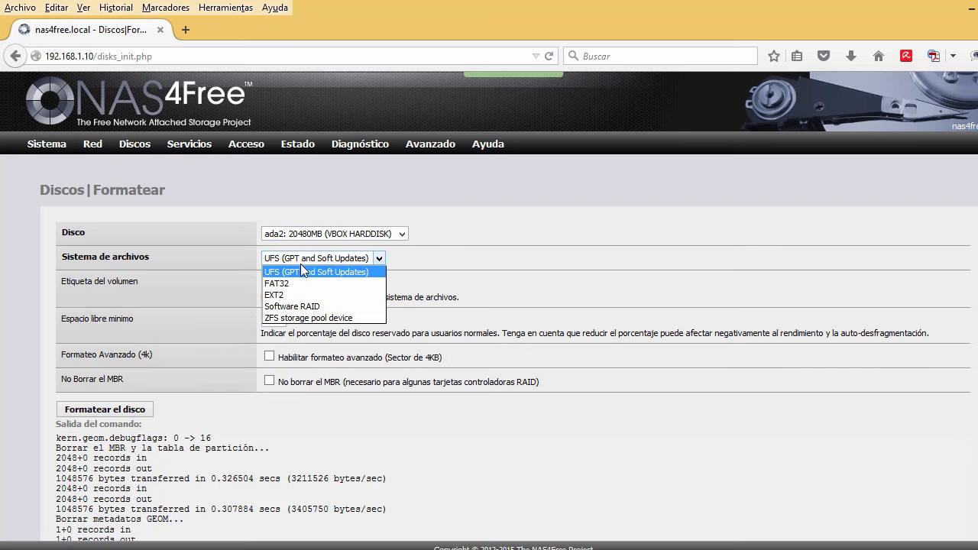
pyautogui.click(301, 301)
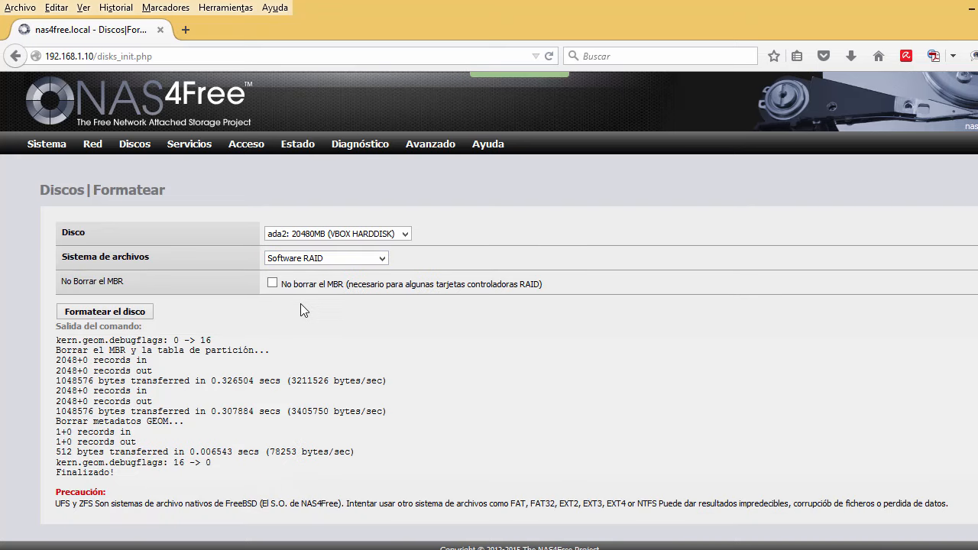
pyautogui.click(104, 312)
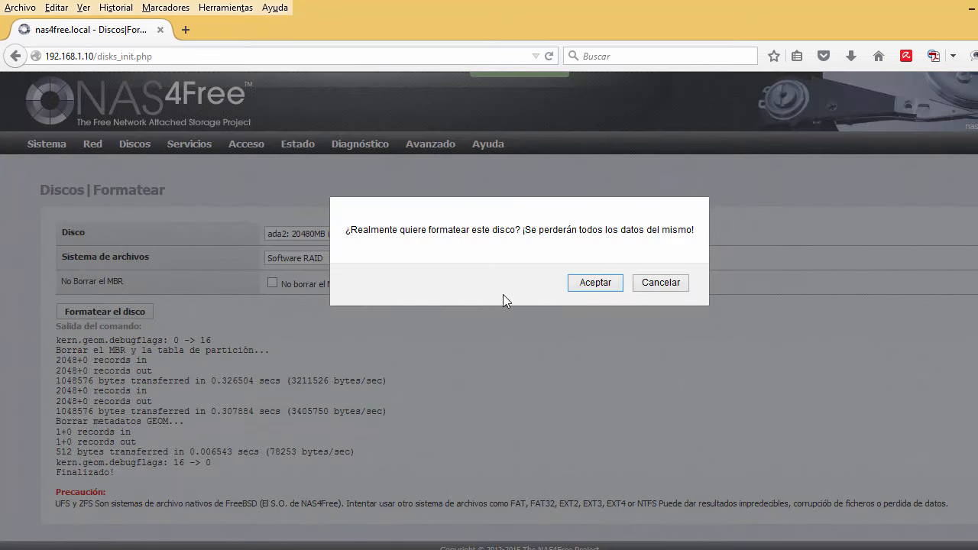
pyautogui.click(587, 289)
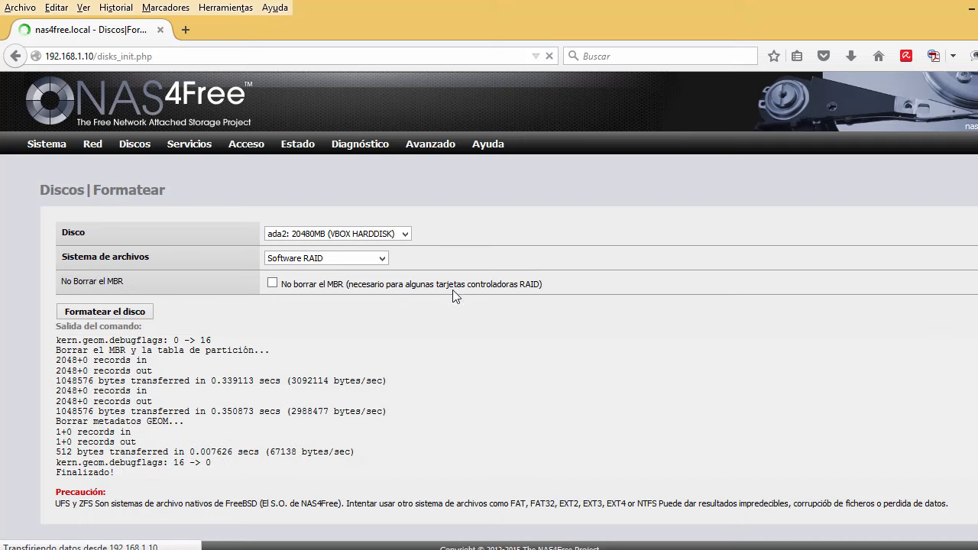
pyautogui.click(381, 236)
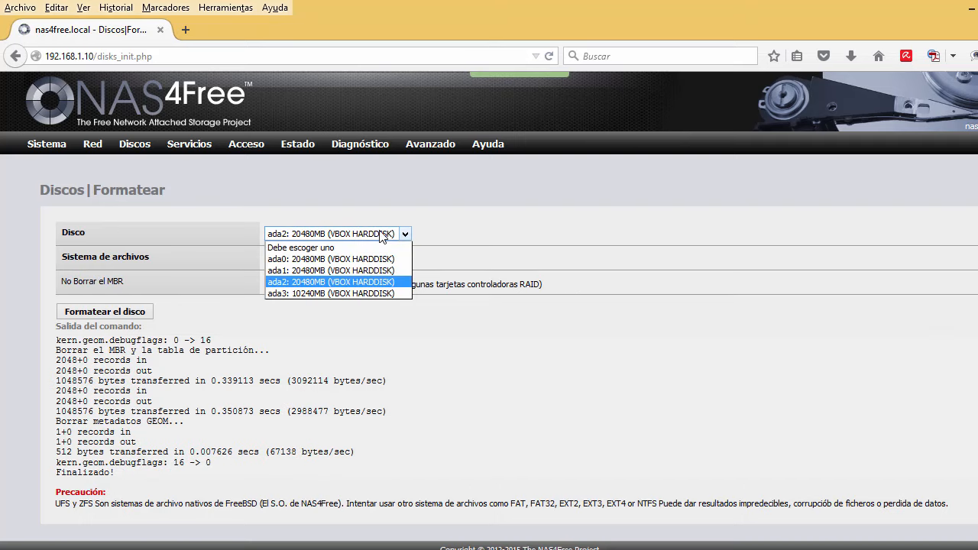
# Select disk ada3 with UFS, volume label SATA3 and advanced 4KB-sector formatting enabled.
pyautogui.click(359, 293)
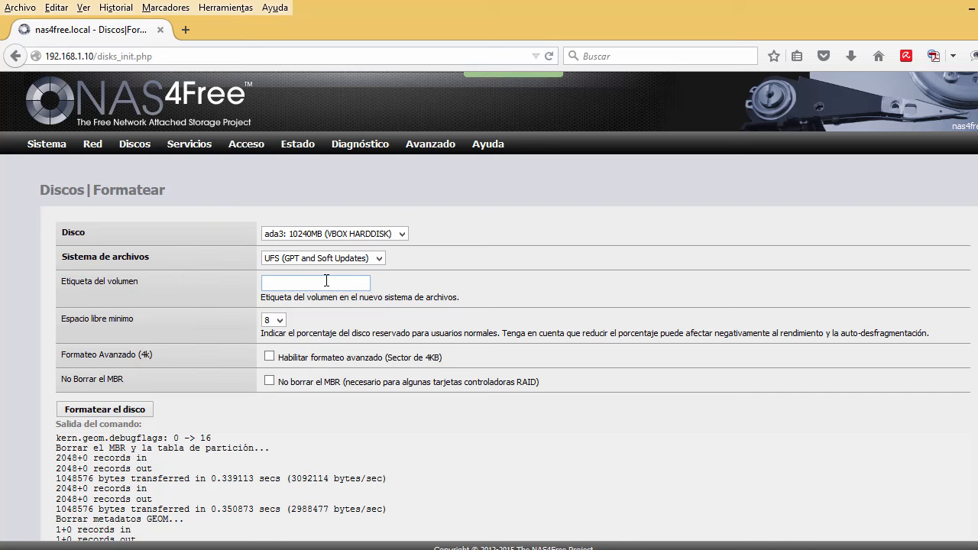
pyautogui.click(326, 281)
pyautogui.write('SATA3')
pyautogui.click(269, 357)
pyautogui.moveTo(388, 357); pyautogui.dragTo(439, 357)
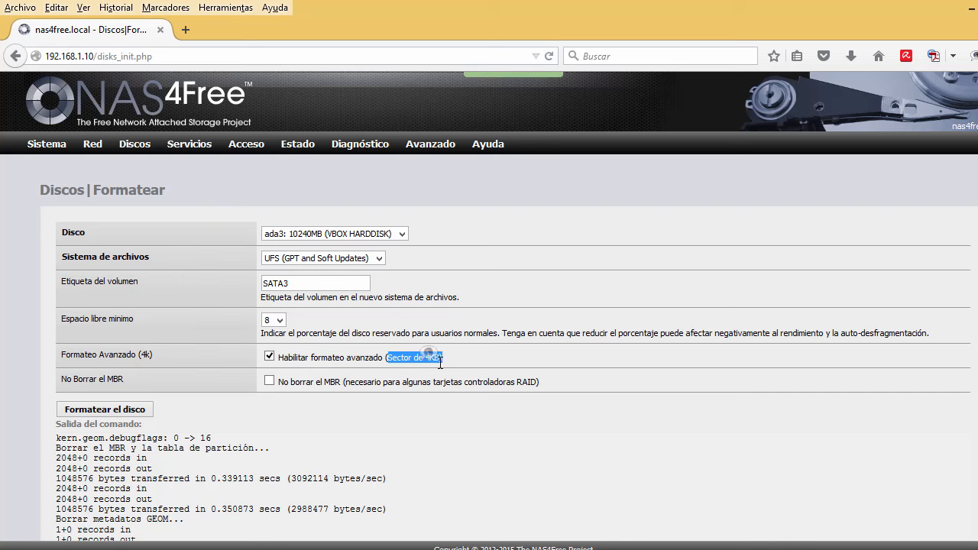
pyautogui.click(440, 357)
pyautogui.moveTo(440, 357); pyautogui.dragTo(387, 356)
# Format disk ada3 and confirm the data-loss warning.
pyautogui.click(139, 411)
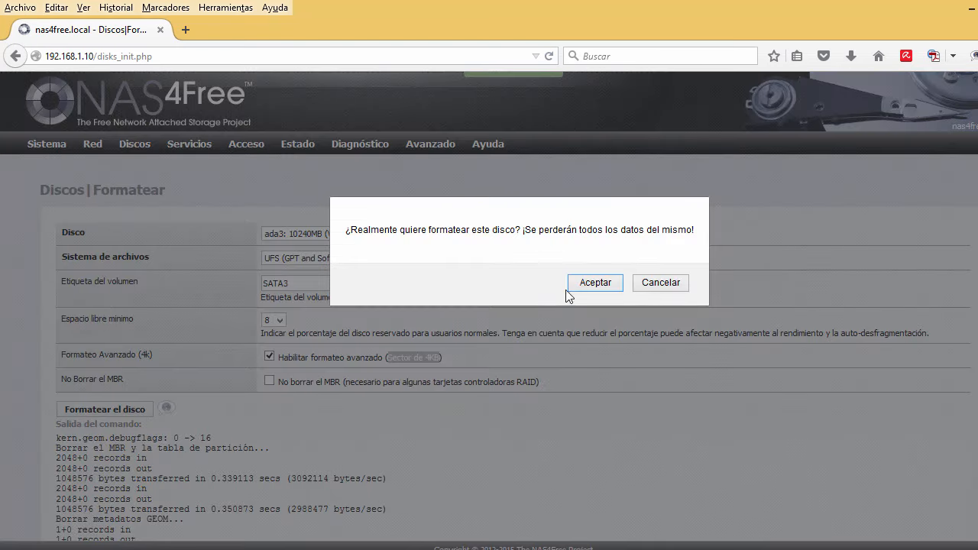
pyautogui.click(577, 284)
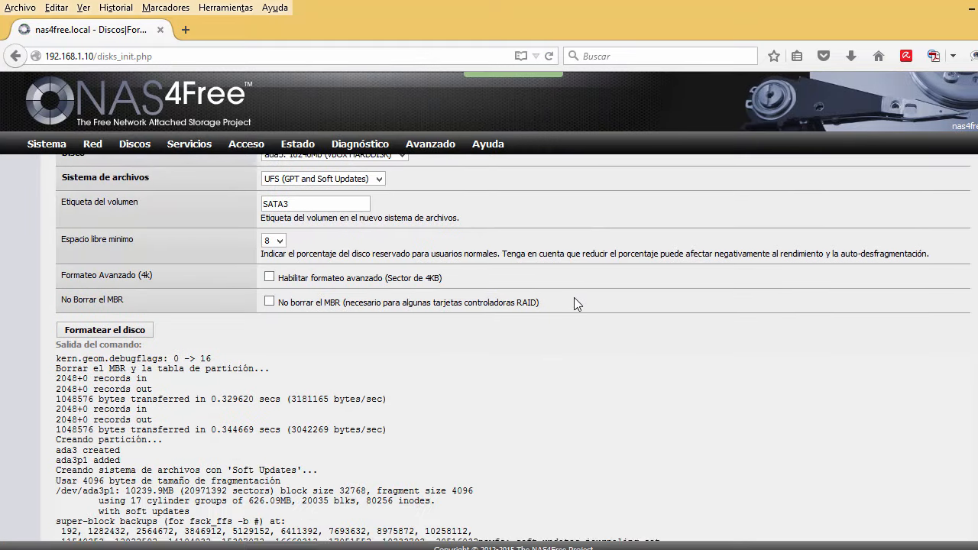
pyautogui.scroll(-3, 574, 297)
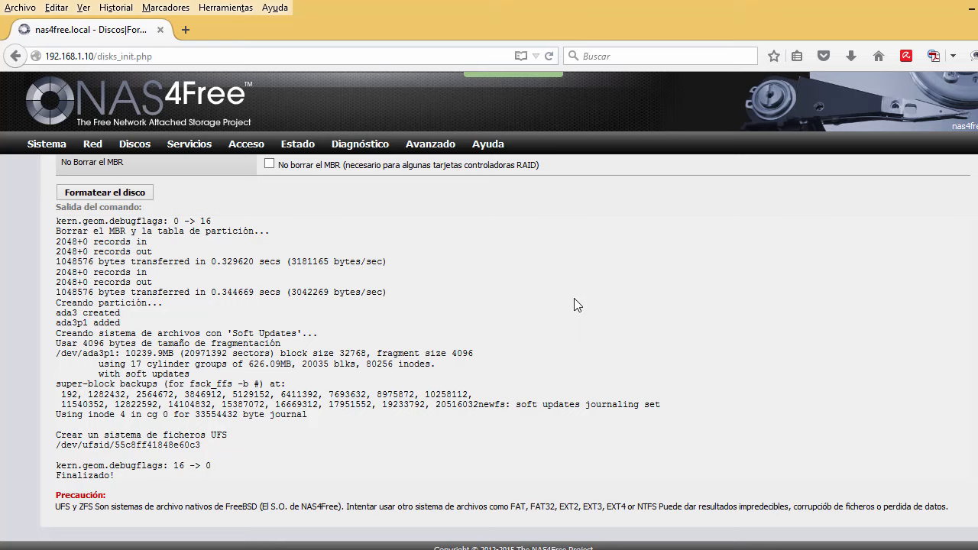
pyautogui.scroll(5, 575, 300)
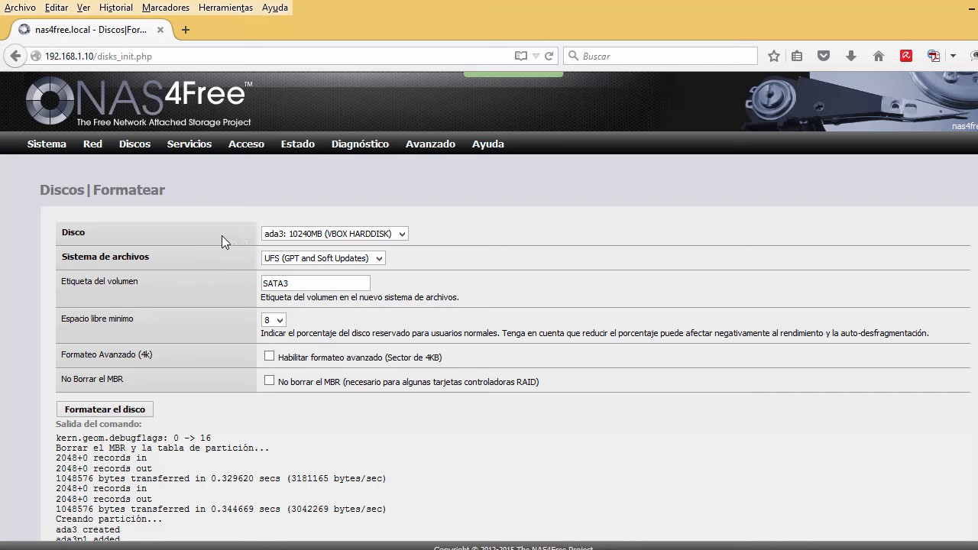
# Go to Discos > Software RAID to show the empty RAID 1 volume list.
pyautogui.moveTo(137, 147)
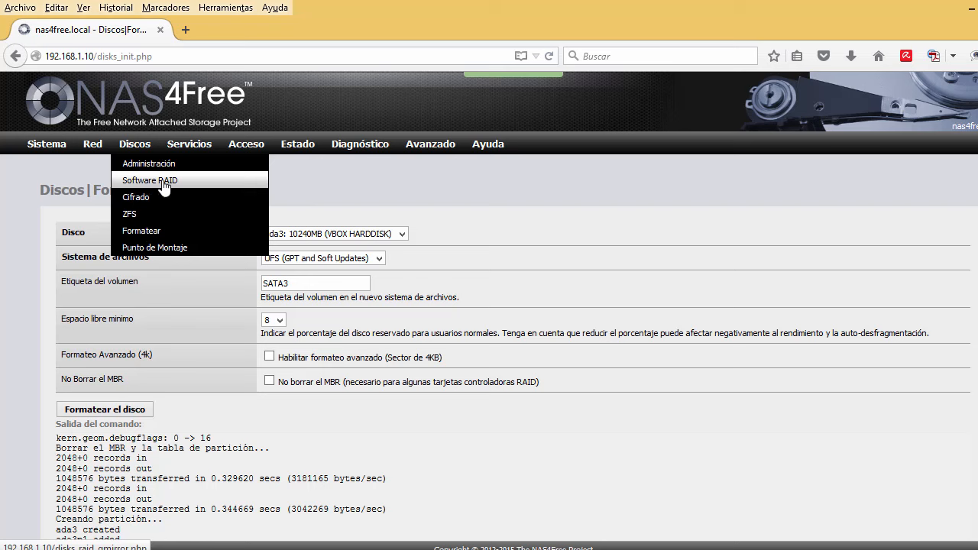
pyautogui.click(163, 182)
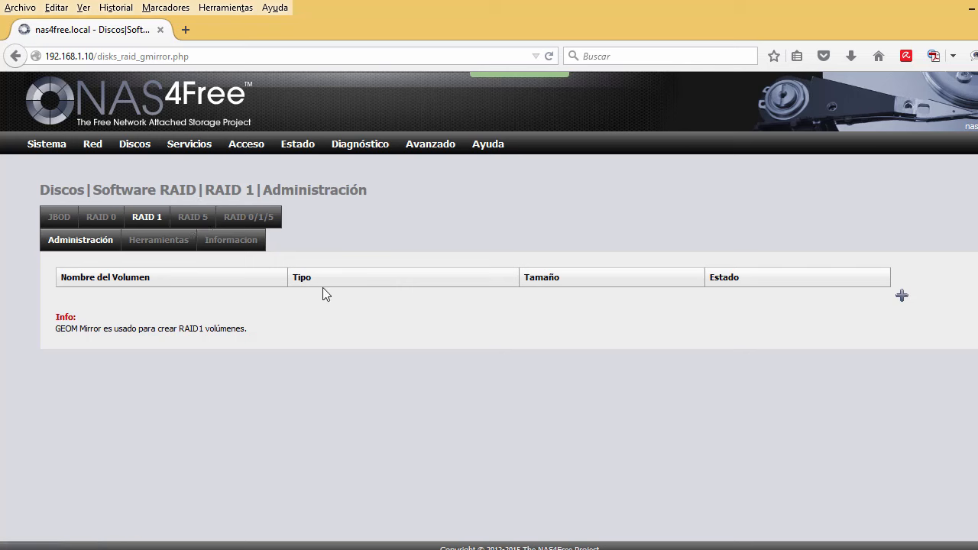
# Add a RAID 1 volume named RAID1 mirroring ada1 and ada2, created and initialised.
pyautogui.click(902, 299)
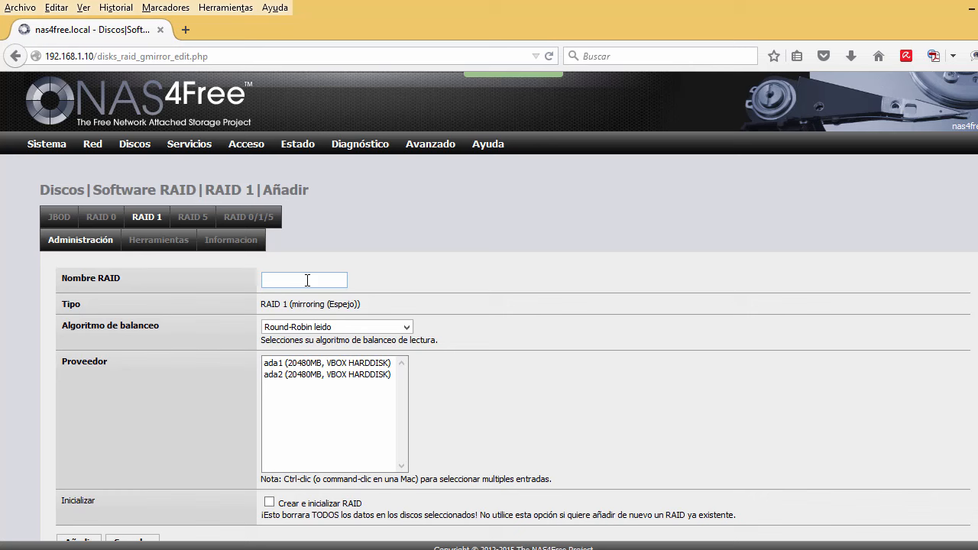
pyautogui.write('RAID')
pyautogui.write('1')
pyautogui.click(336, 366)
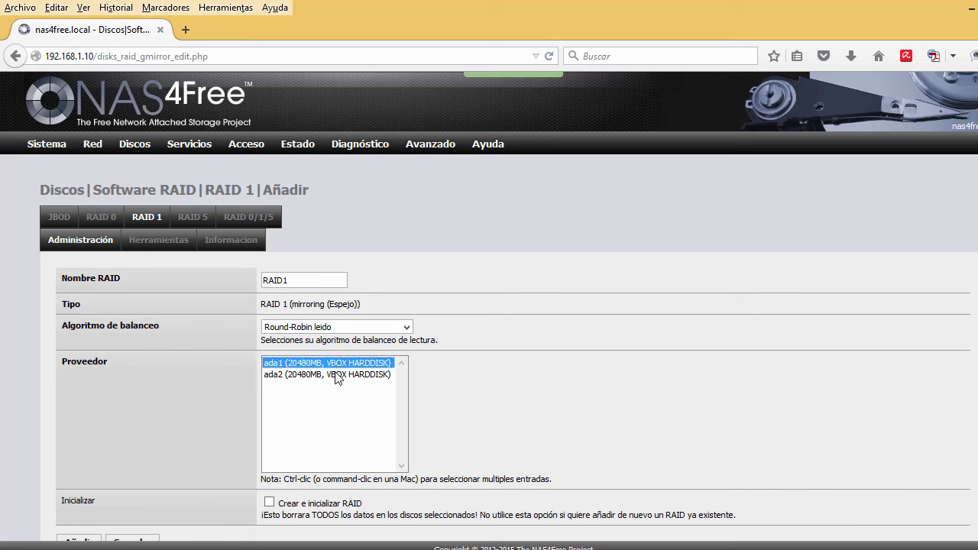
pyautogui.keyDown('ctrl'); pyautogui.click(337, 375); pyautogui.keyUp('ctrl')
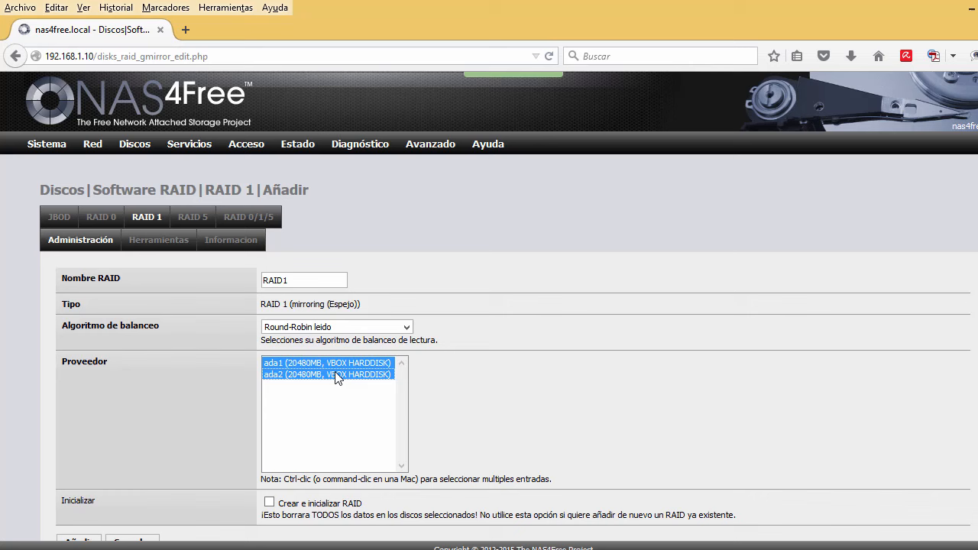
pyautogui.click(271, 504)
pyautogui.scroll(-1, 191, 423)
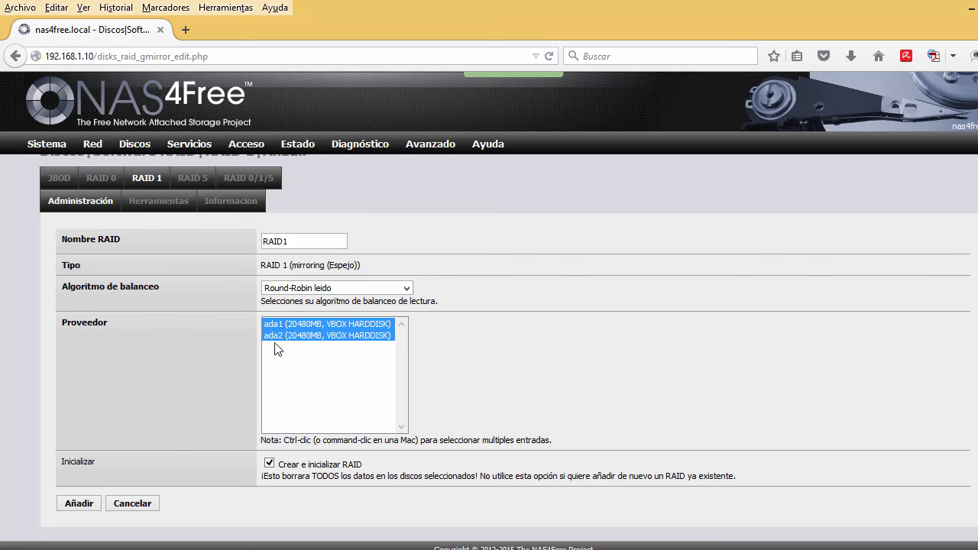
pyautogui.click(81, 507)
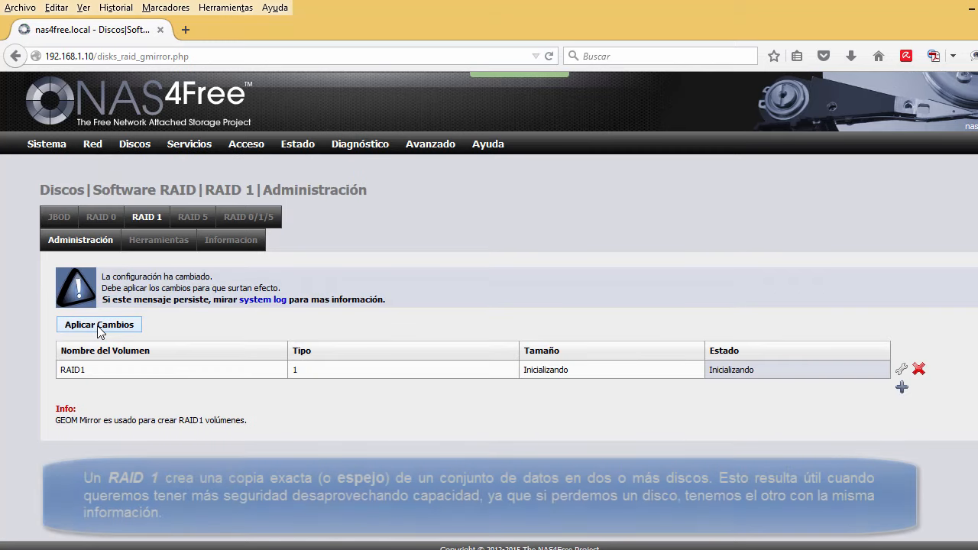
# Apply the pending change and check RAID1 reads 20480MB with status COMPLETE.
pyautogui.click(98, 324)
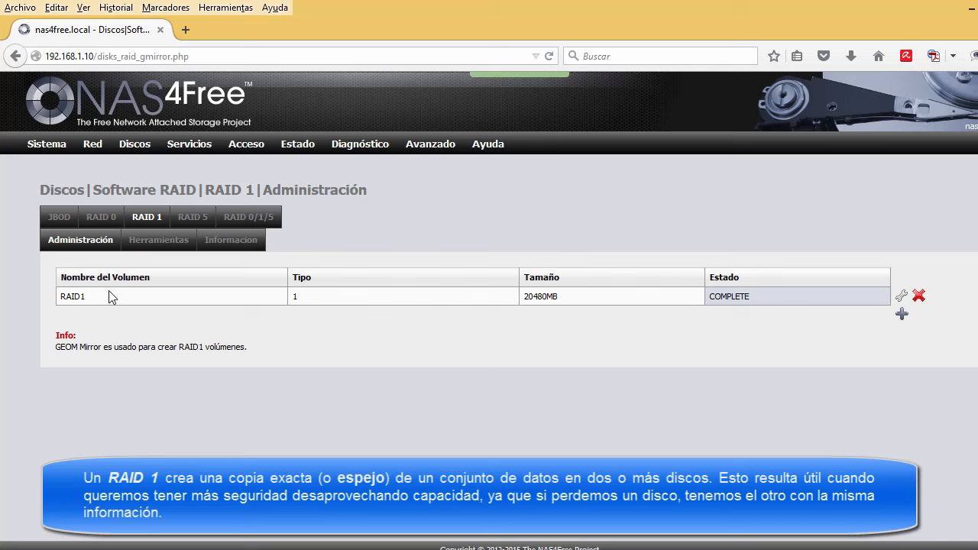
pyautogui.moveTo(64, 296); pyautogui.dragTo(87, 298)
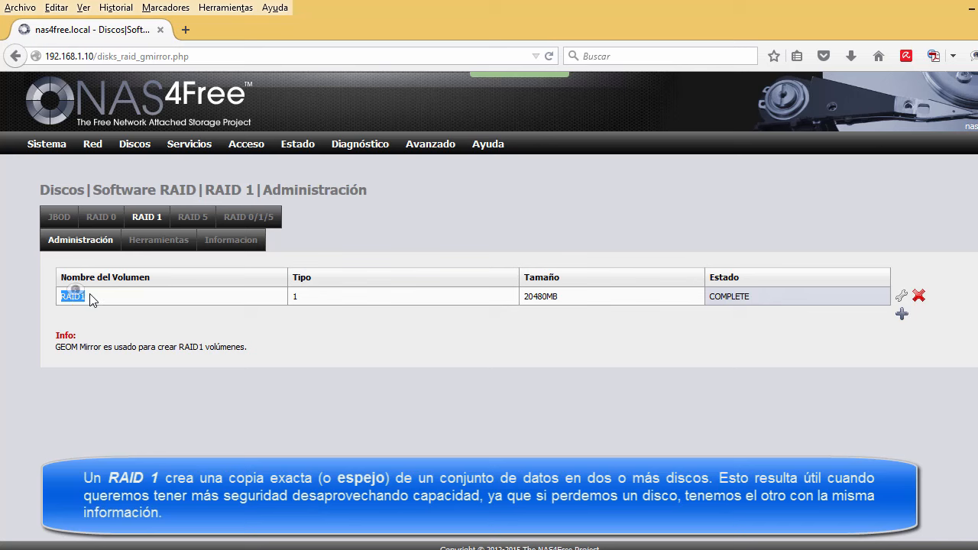
pyautogui.moveTo(561, 295); pyautogui.dragTo(522, 304)
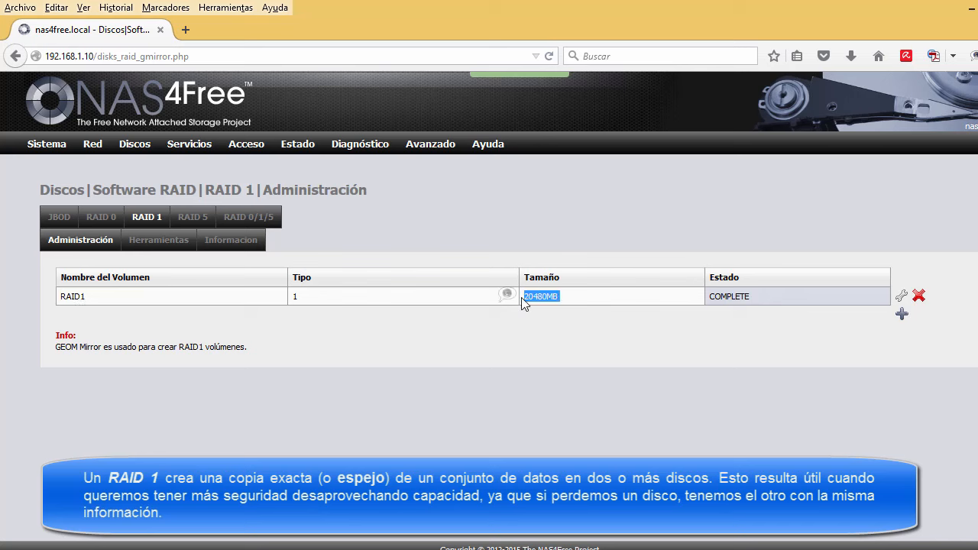
pyautogui.click(567, 300)
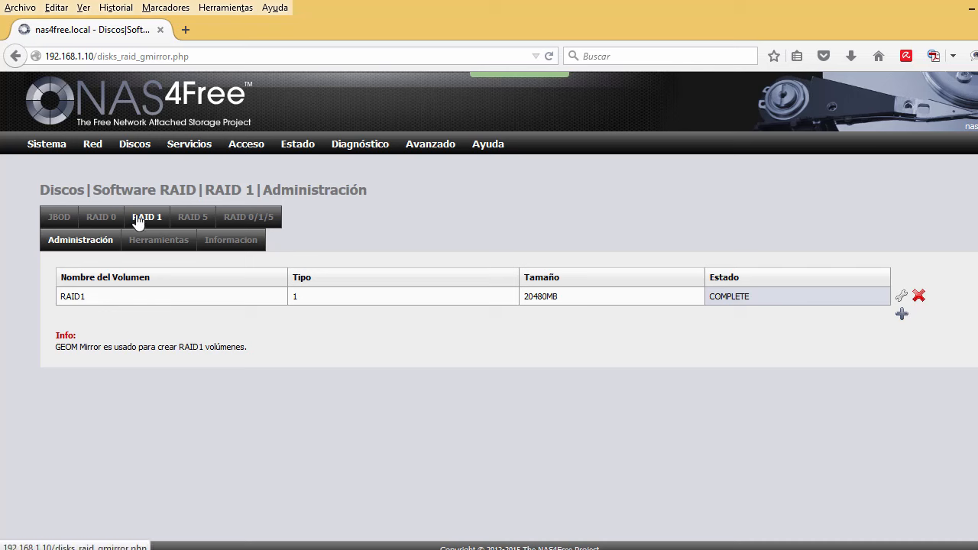
# On the disk format page, select the RAID1 volume with the UFS filesystem.
pyautogui.moveTo(121, 144)
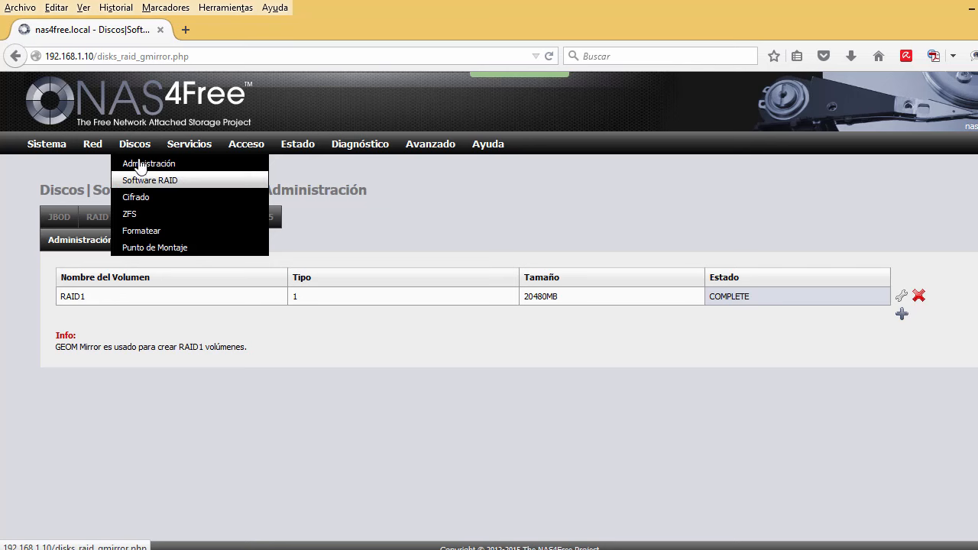
pyautogui.click(149, 231)
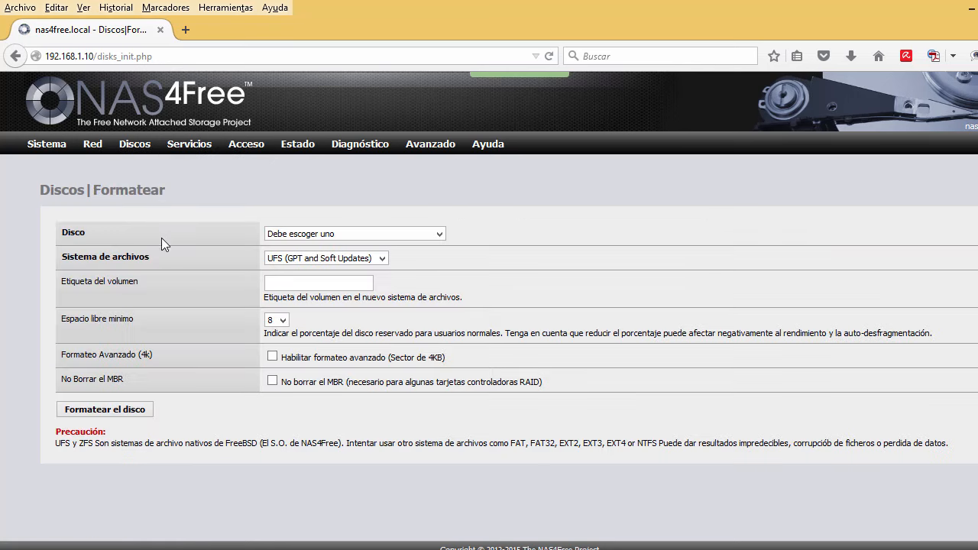
pyautogui.click(292, 235)
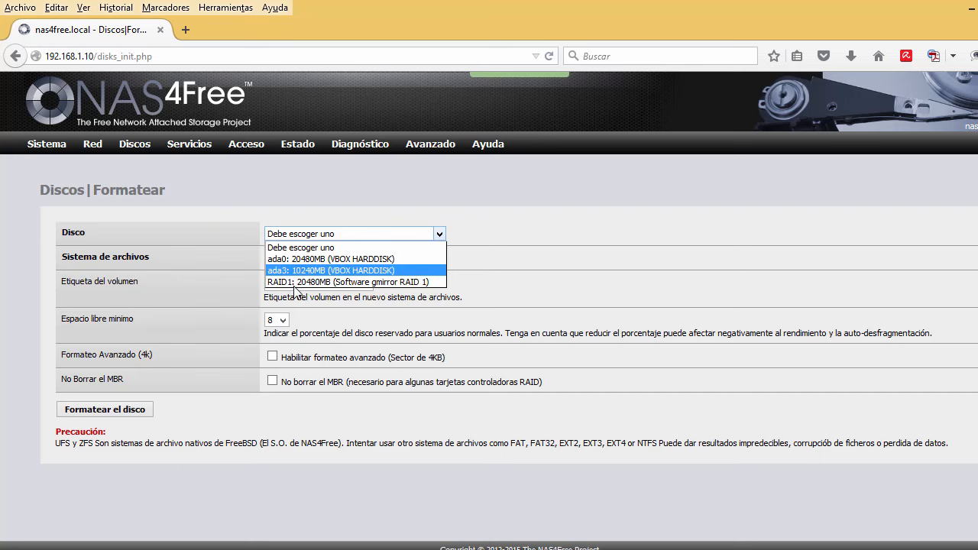
pyautogui.click(341, 283)
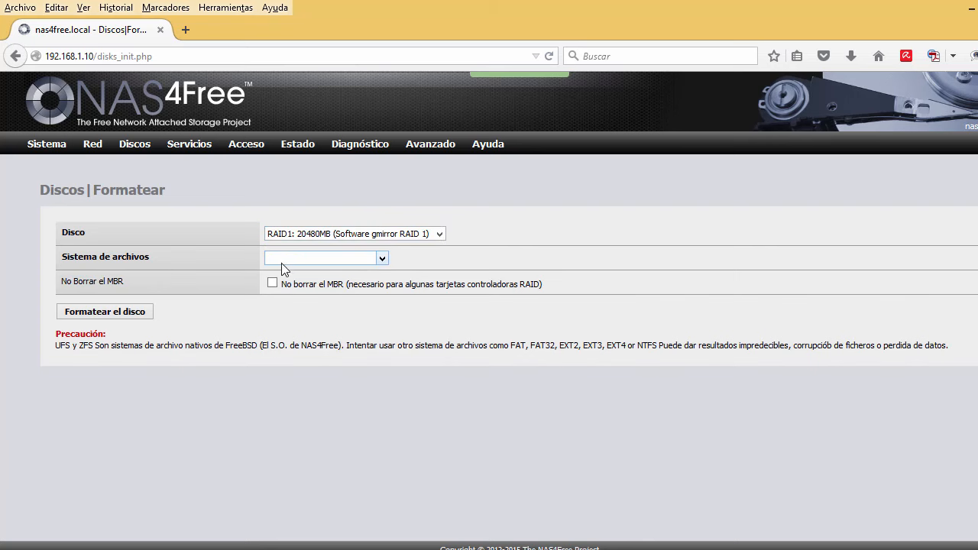
pyautogui.click(282, 260)
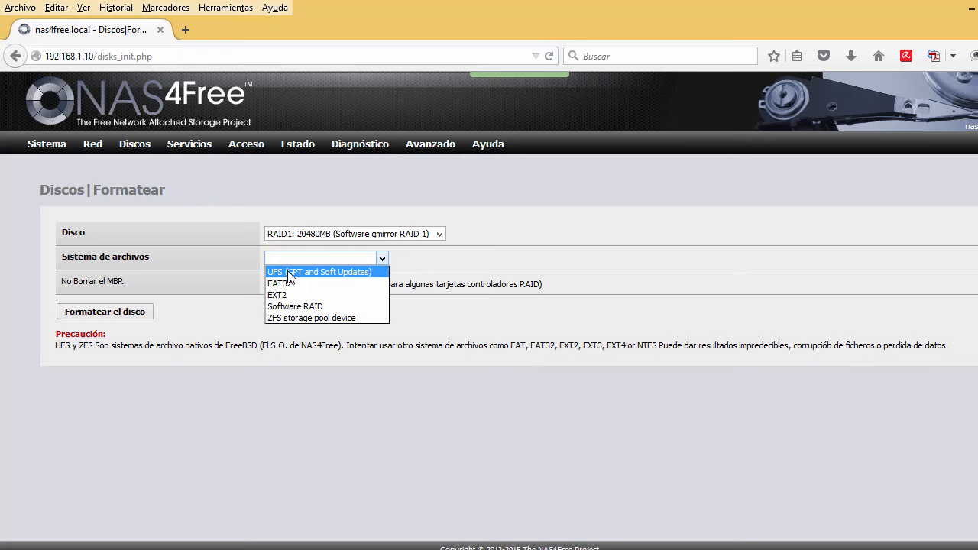
pyautogui.click(289, 273)
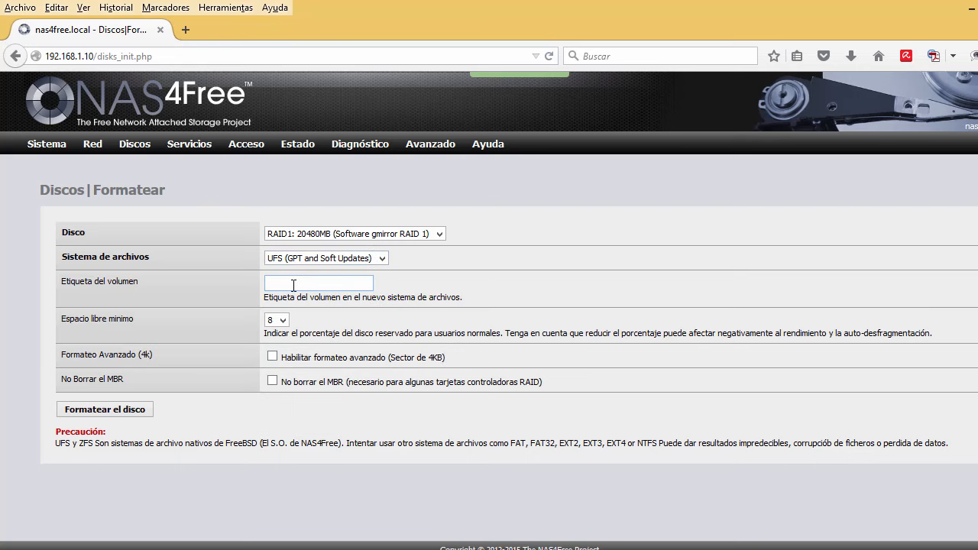
# Label it RAIDN1, enable advanced formatting, and run the confirmed format to 'Finalizado!'.
pyautogui.click(294, 285)
pyautogui.write('RAID')
pyautogui.write('N1')
pyautogui.click(272, 357)
pyautogui.click(134, 412)
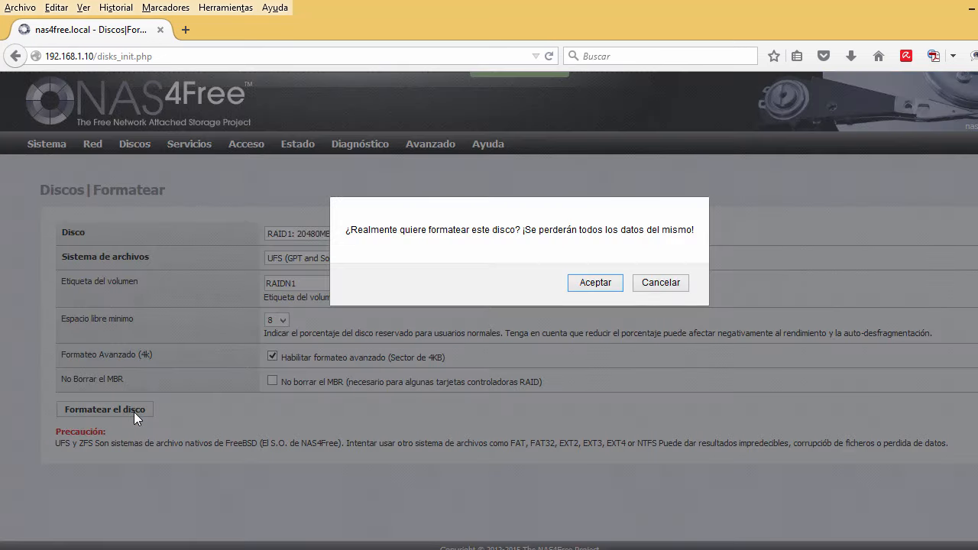
pyautogui.click(595, 282)
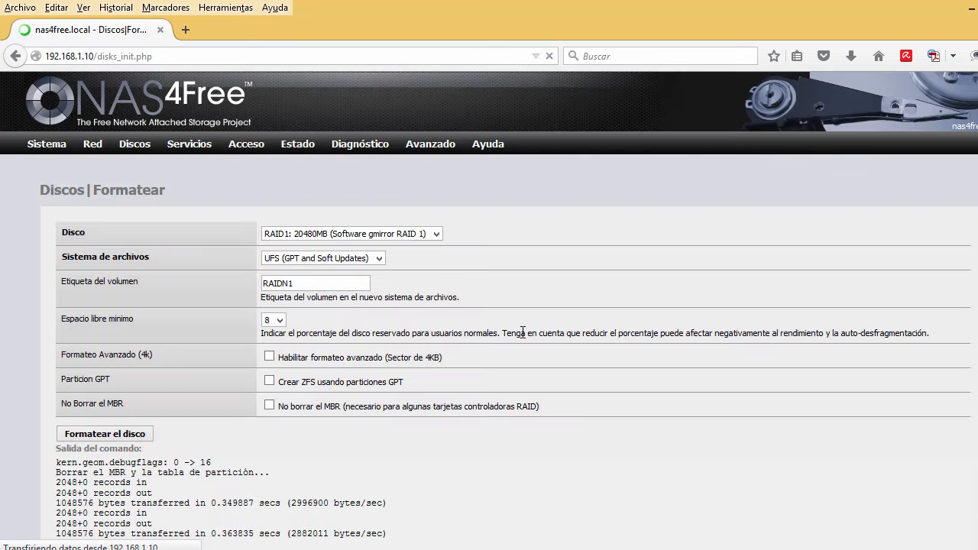
pyautogui.scroll(-3, 528, 335)
pyautogui.scroll(-1, 525, 338)
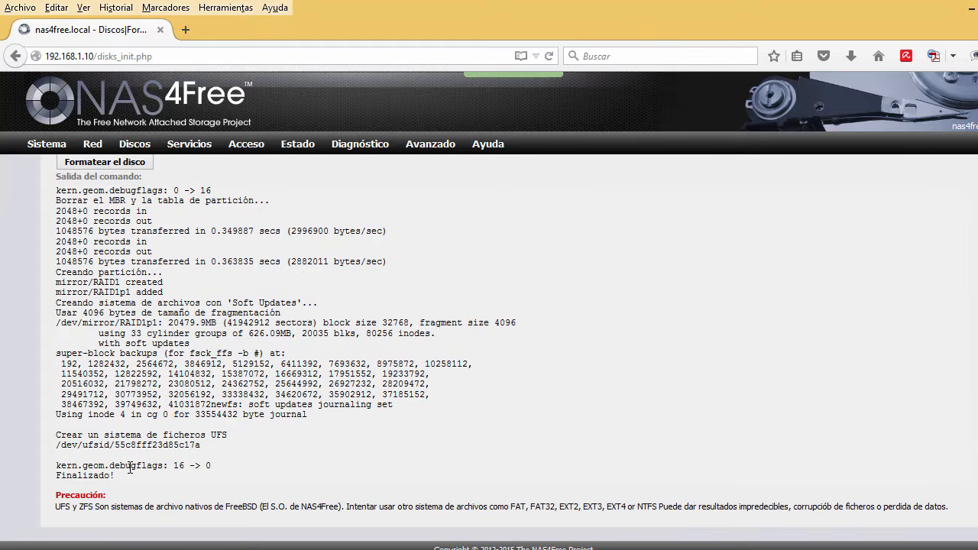
pyautogui.scroll(4, 127, 462)
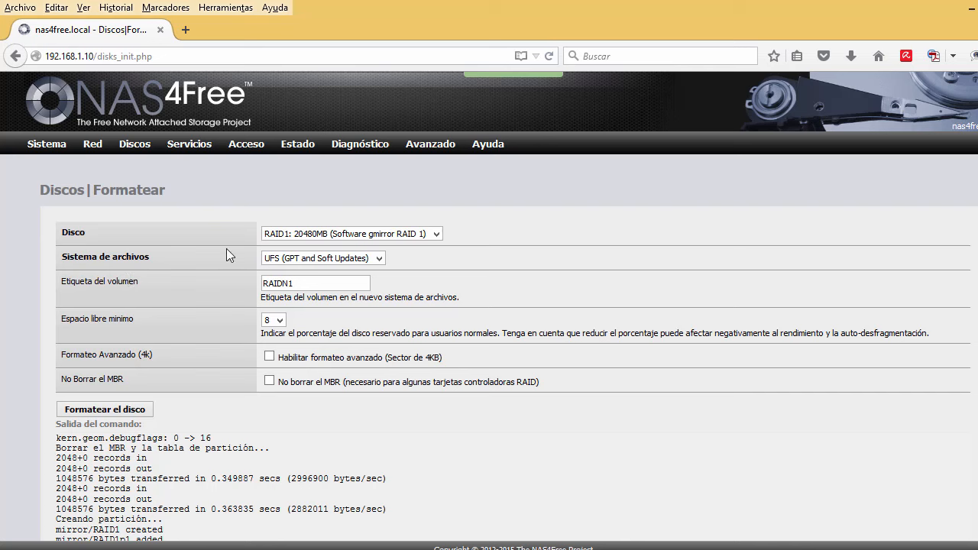
# Start a new mount point on disk ada0, MBR partition 3.
pyautogui.moveTo(141, 146)
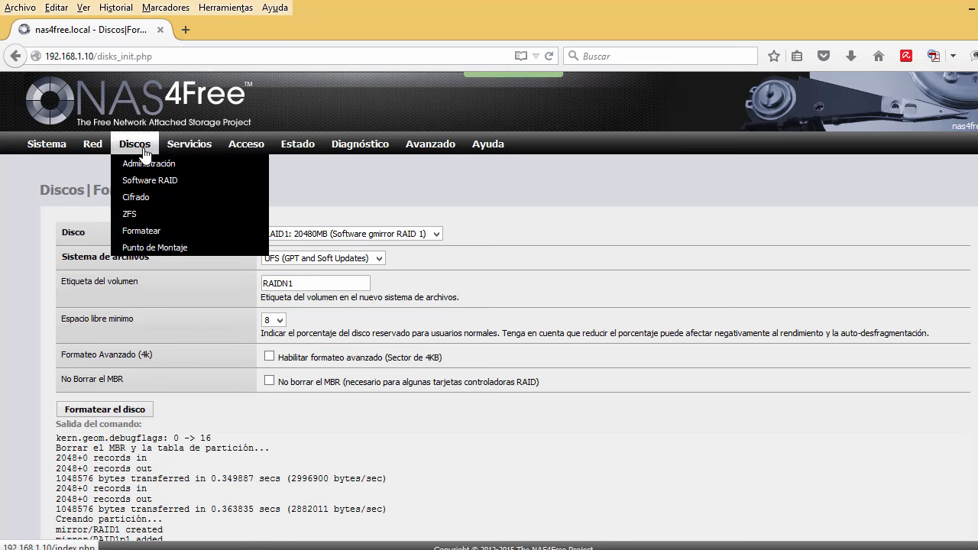
pyautogui.click(143, 249)
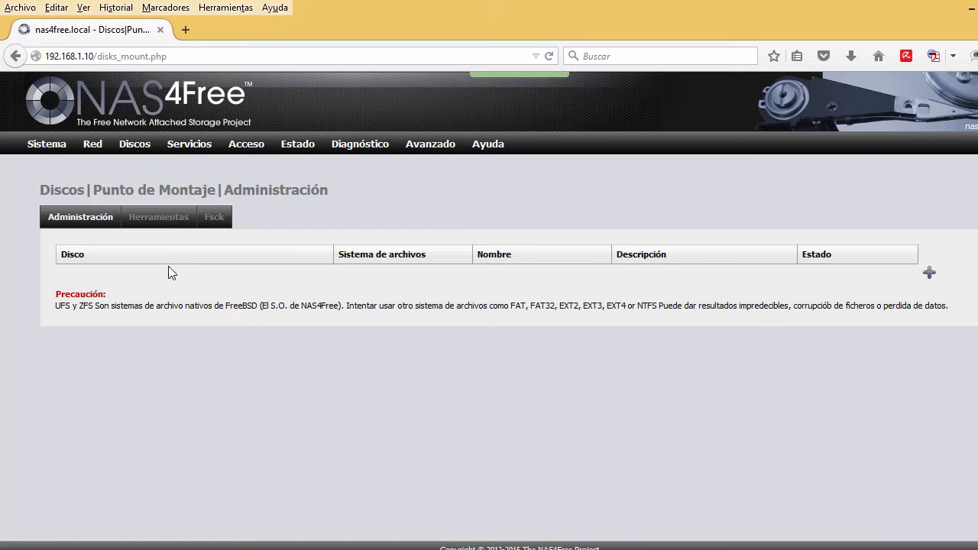
pyautogui.click(929, 274)
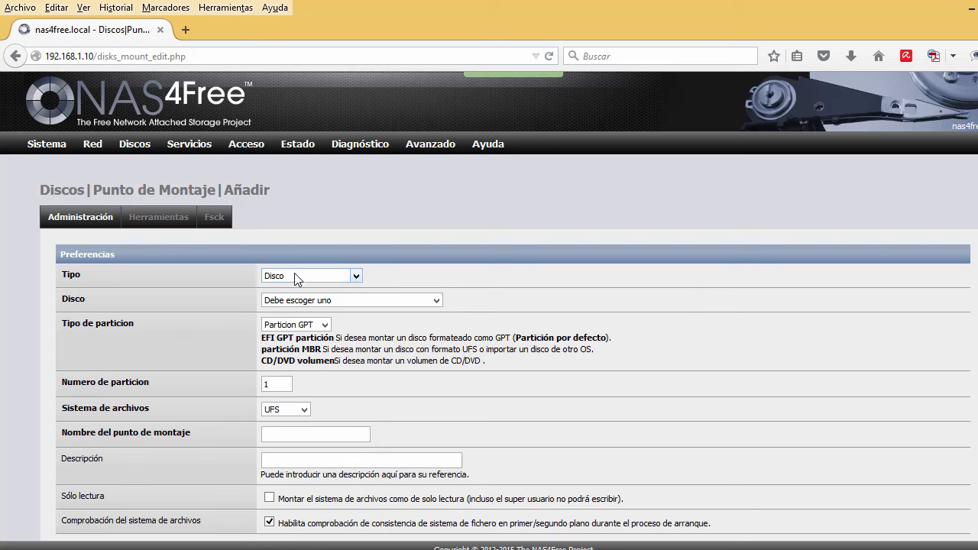
pyautogui.click(285, 300)
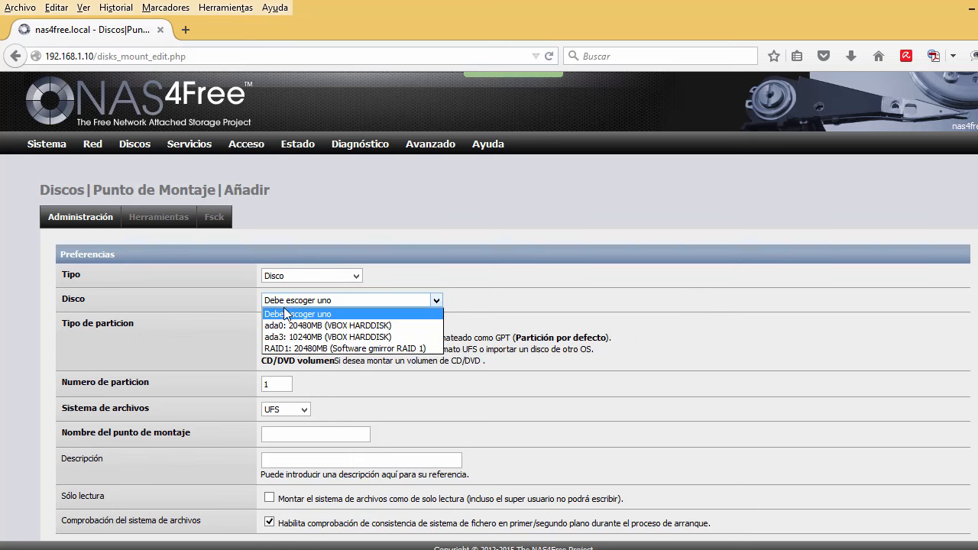
pyautogui.click(288, 326)
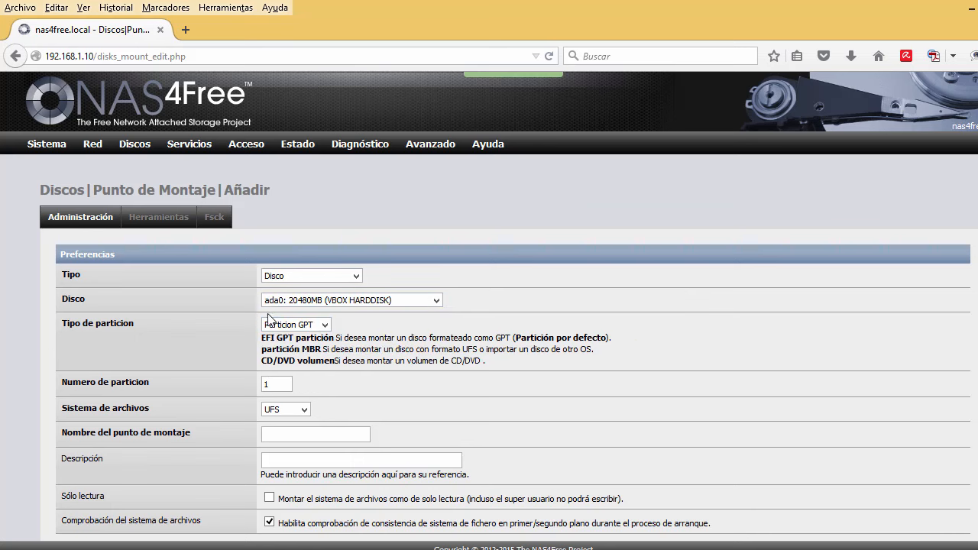
pyautogui.click(325, 326)
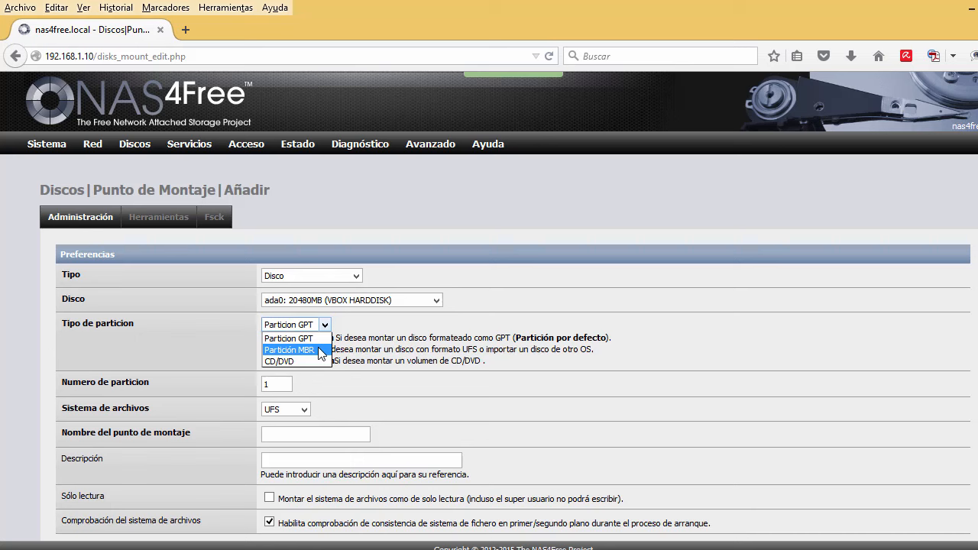
pyautogui.click(320, 351)
pyautogui.click(272, 384)
pyautogui.moveTo(272, 385); pyautogui.dragTo(255, 379)
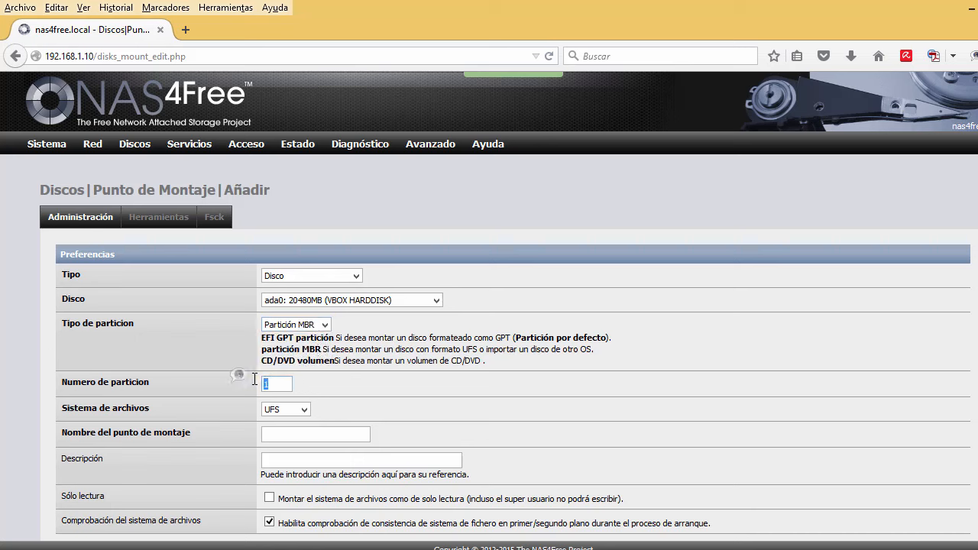
pyautogui.write('3')
# Name the mount point hd1, describe it 'Disco del sistema', and add it.
pyautogui.click(285, 433)
pyautogui.write('HD')
pyautogui.press('BackSpace')
pyautogui.press('BackSpace')
pyautogui.write('hd1')
pyautogui.moveTo(296, 434); pyautogui.dragTo(247, 436)
pyautogui.click(291, 435)
pyautogui.click(282, 435)
pyautogui.click(284, 459)
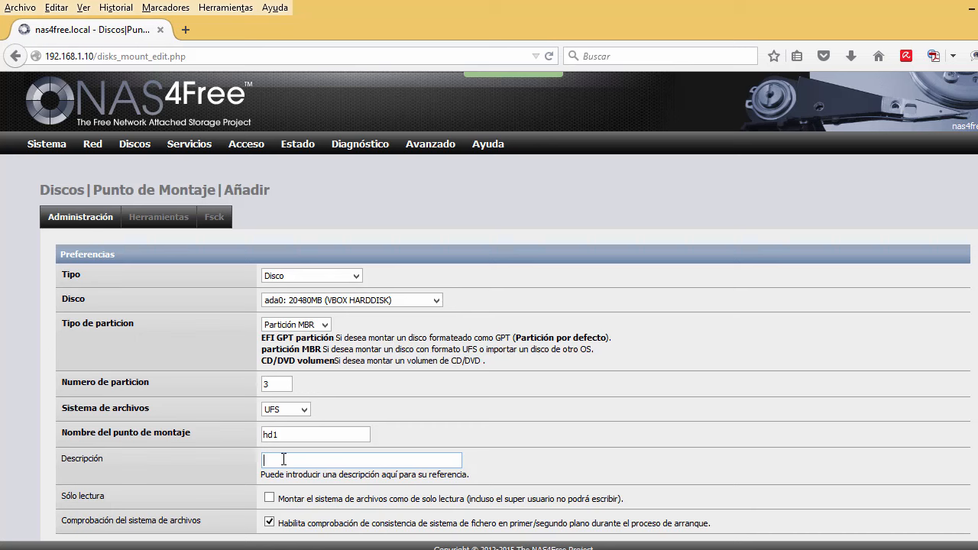
pyautogui.write('Disco del sistema')
pyautogui.scroll(-3, 118, 442)
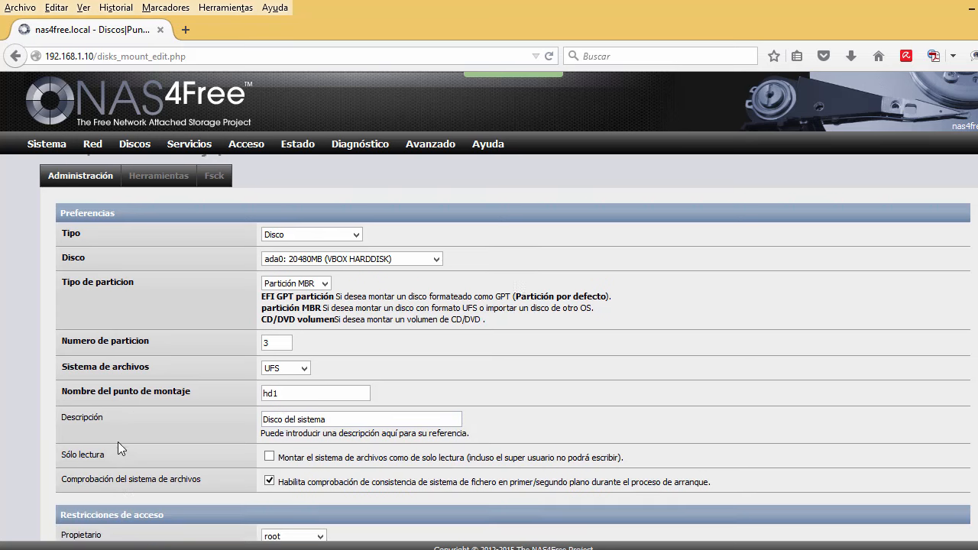
pyautogui.scroll(-1, 118, 441)
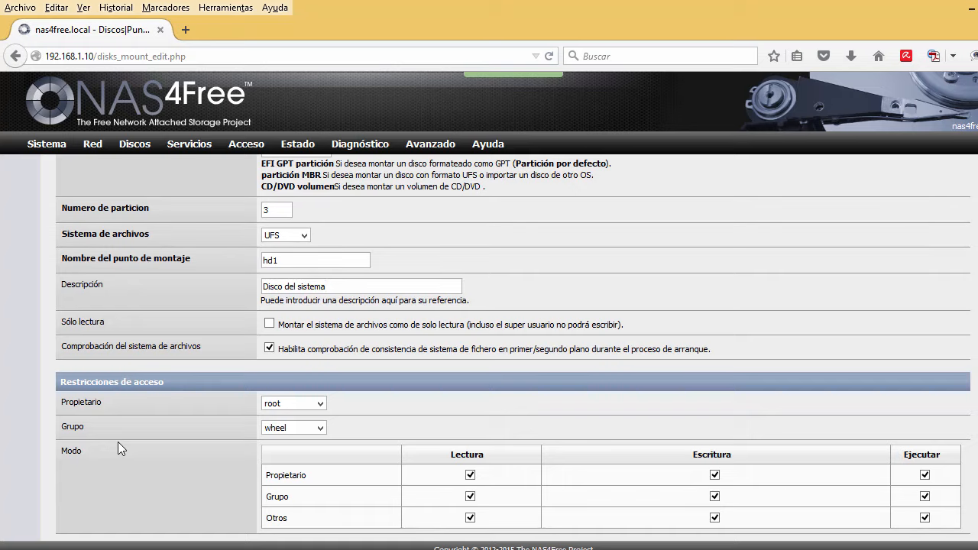
pyautogui.scroll(-2, 118, 442)
pyautogui.click(83, 462)
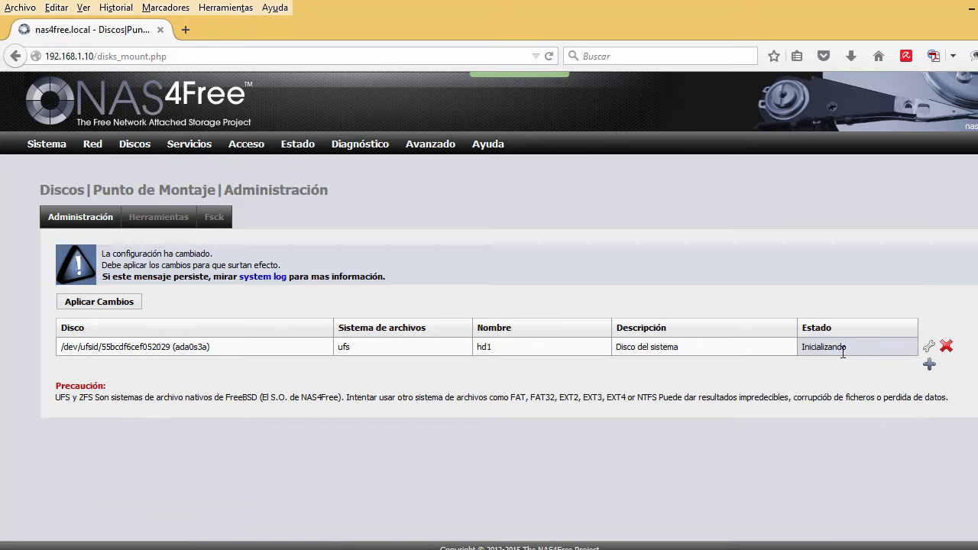
# Create mount point hdraid on the RAID1 mirror with description 'Discos montados en RAID'.
pyautogui.click(932, 367)
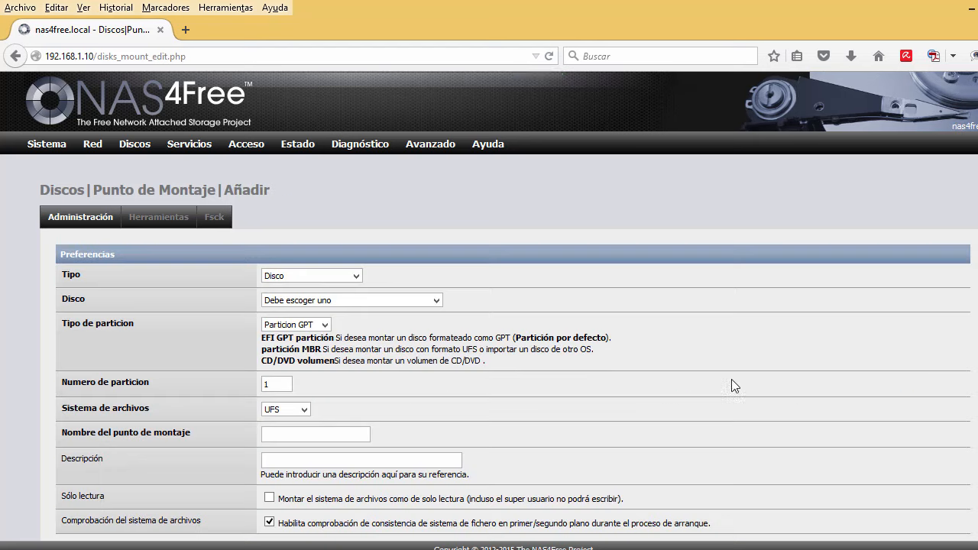
pyautogui.click(356, 304)
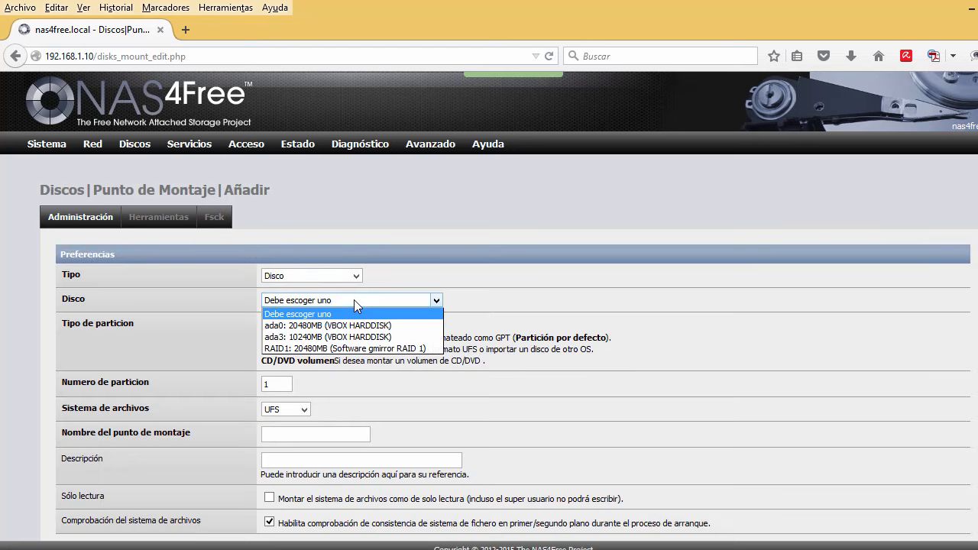
pyautogui.click(352, 349)
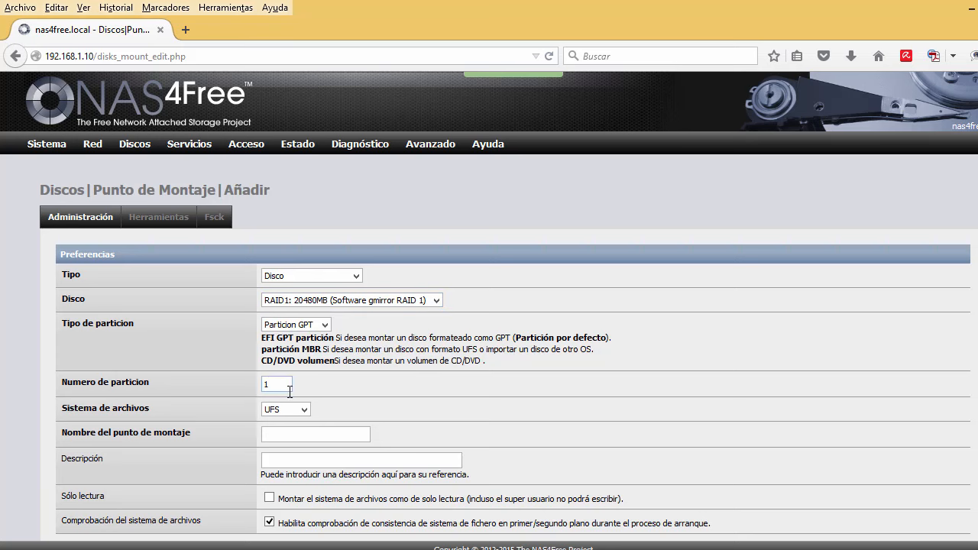
pyautogui.click(304, 433)
pyautogui.write('hdraid')
pyautogui.press('Tab')
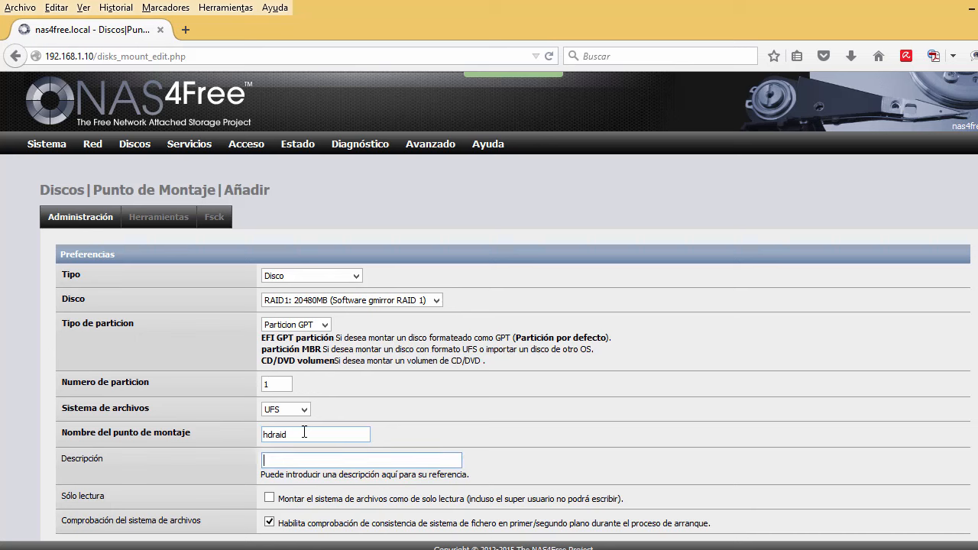
pyautogui.write('Discos montados en RAID')
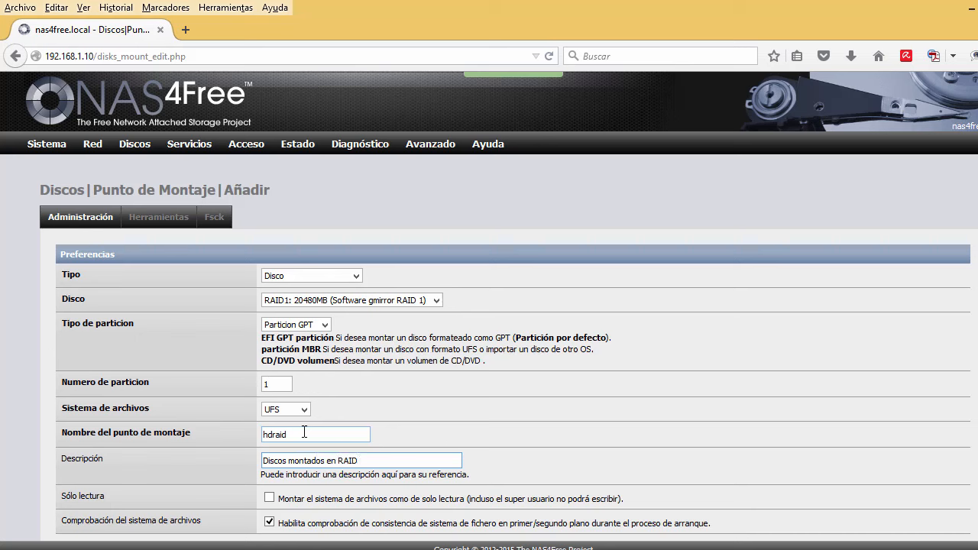
pyautogui.scroll(-5, 151, 438)
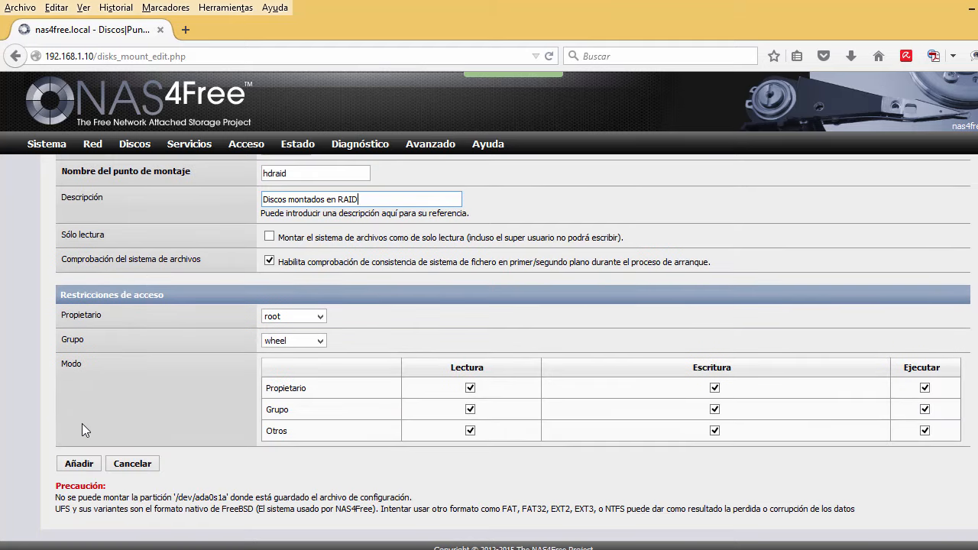
pyautogui.click(86, 464)
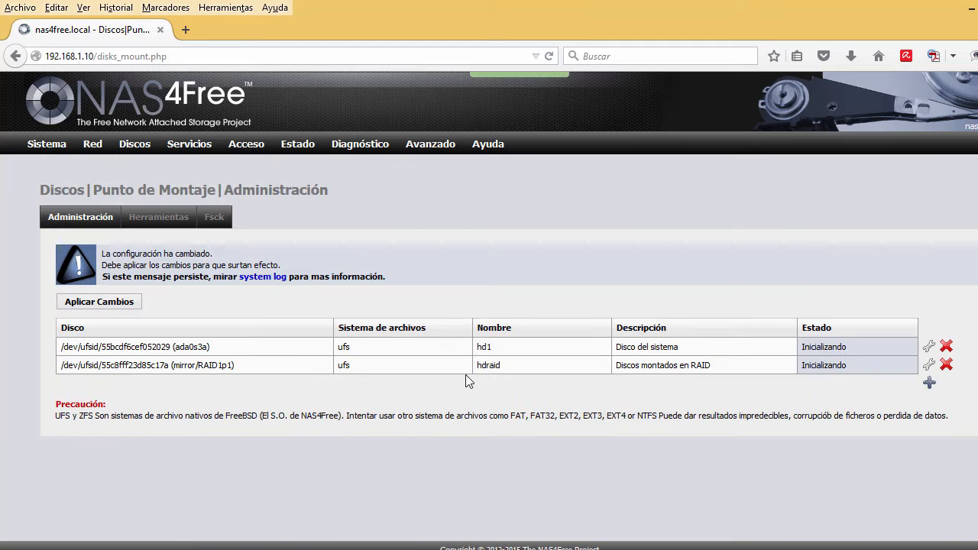
# Start another new mount point on disk ada3.
pyautogui.click(930, 384)
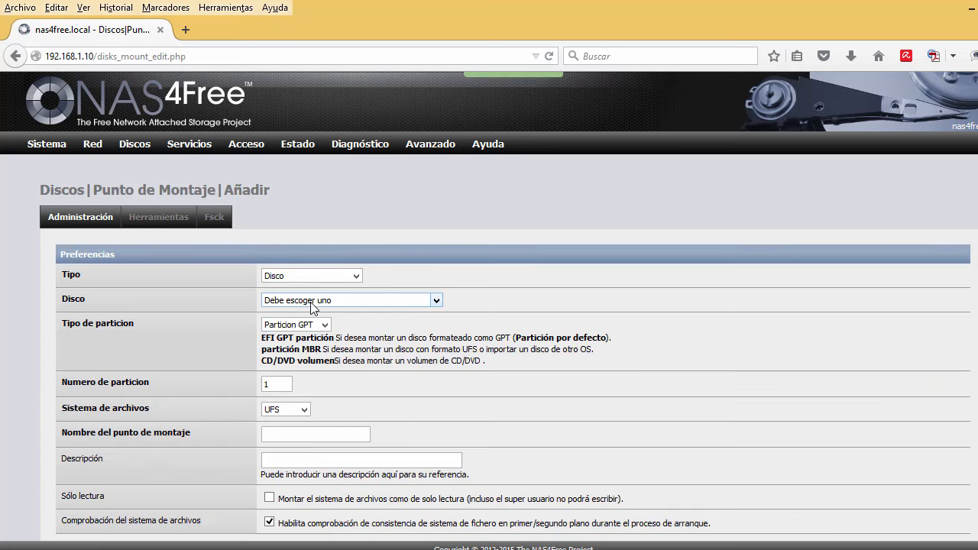
pyautogui.click(312, 300)
pyautogui.click(280, 335)
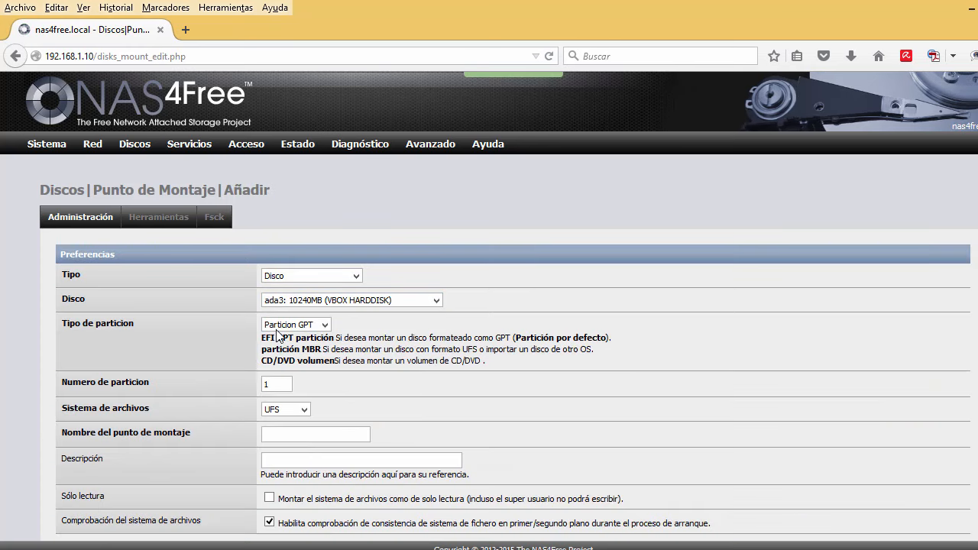
pyautogui.click(278, 388)
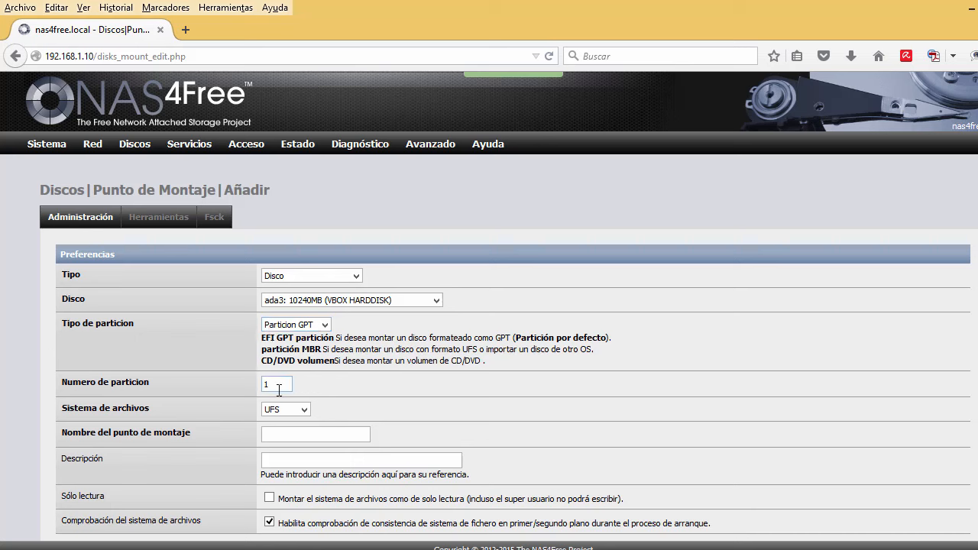
pyautogui.click(283, 430)
# Name it hd3, describe it 'Tercer disco SATA', add it and apply the changes.
pyautogui.write('hd3')
pyautogui.press('Tab')
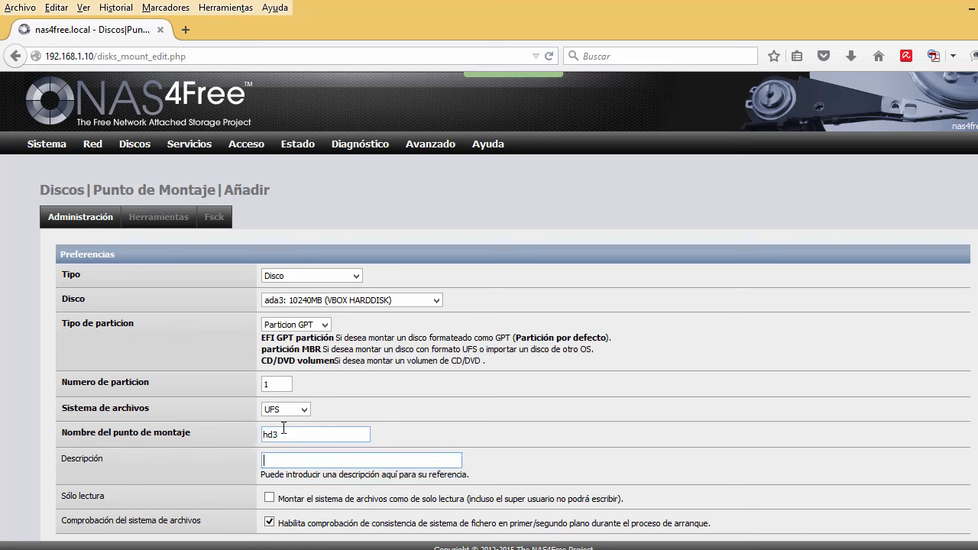
pyautogui.write('Tercer disco SATA')
pyautogui.scroll(-5, 229, 432)
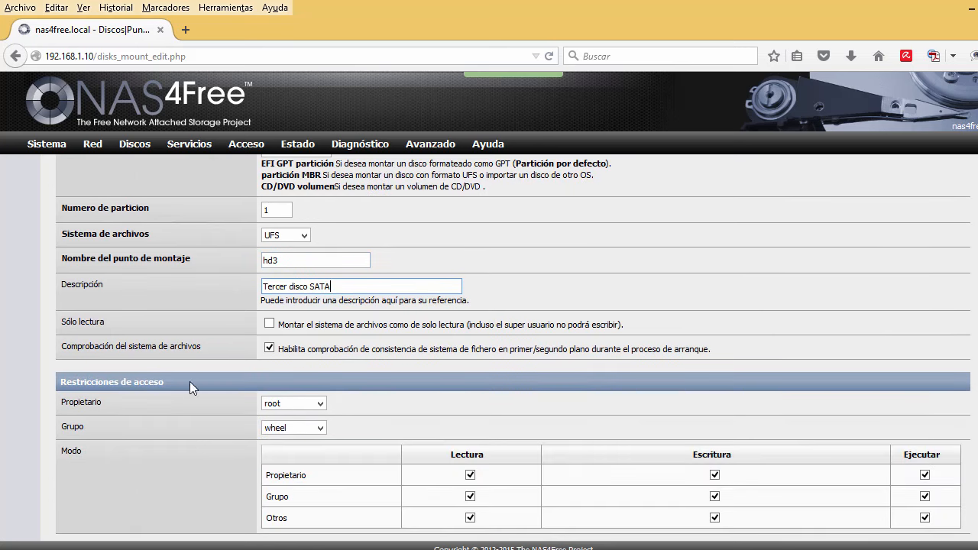
pyautogui.scroll(-2, 153, 398)
pyautogui.click(79, 464)
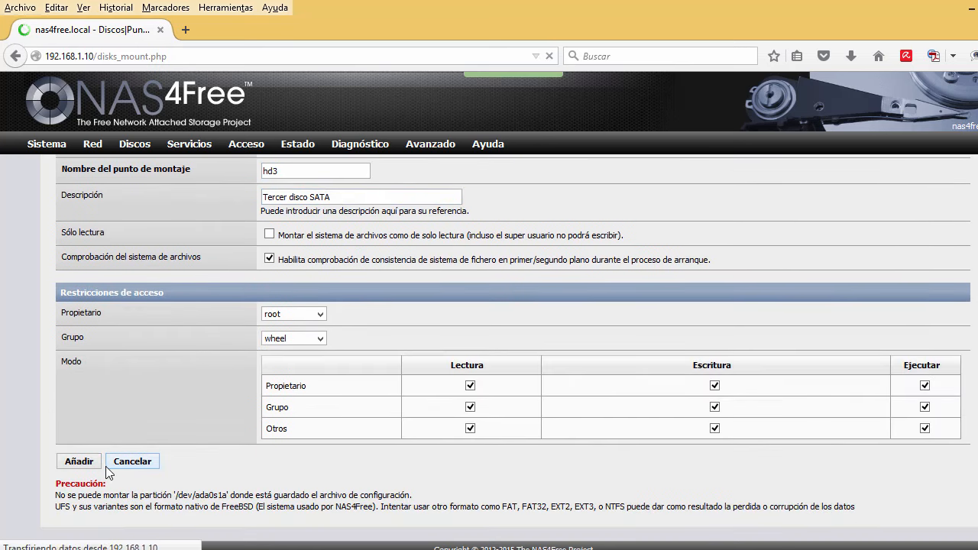
pyautogui.click(116, 301)
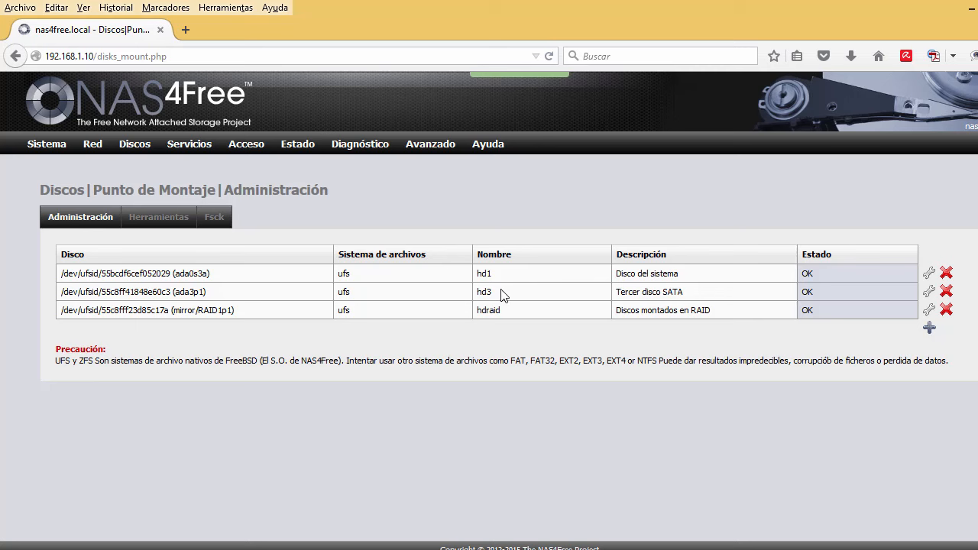
# Open Avanzado > Gestor de archivos and log in with the admin credentials.
pyautogui.moveTo(426, 144)
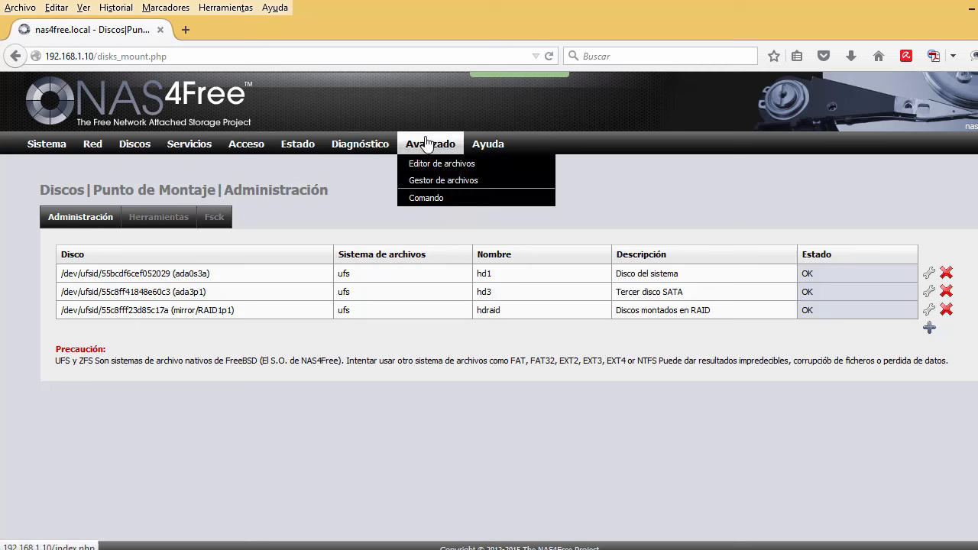
pyautogui.click(427, 183)
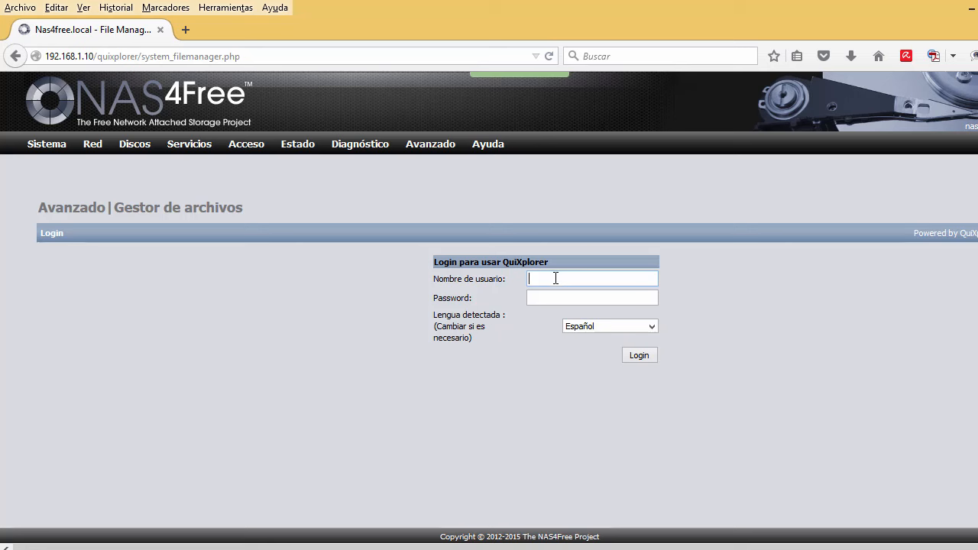
pyautogui.write('admin')
pyautogui.press('Tab')
pyautogui.write('nas4free')
pyautogui.press('Return')
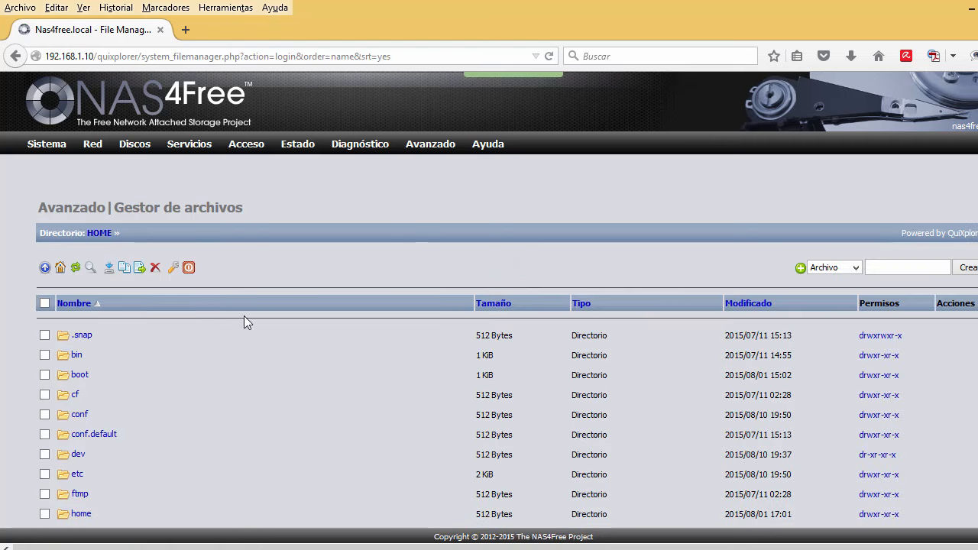
# Scroll through the root directory listing to locate the mnt folder.
pyautogui.scroll(-2, 131, 317)
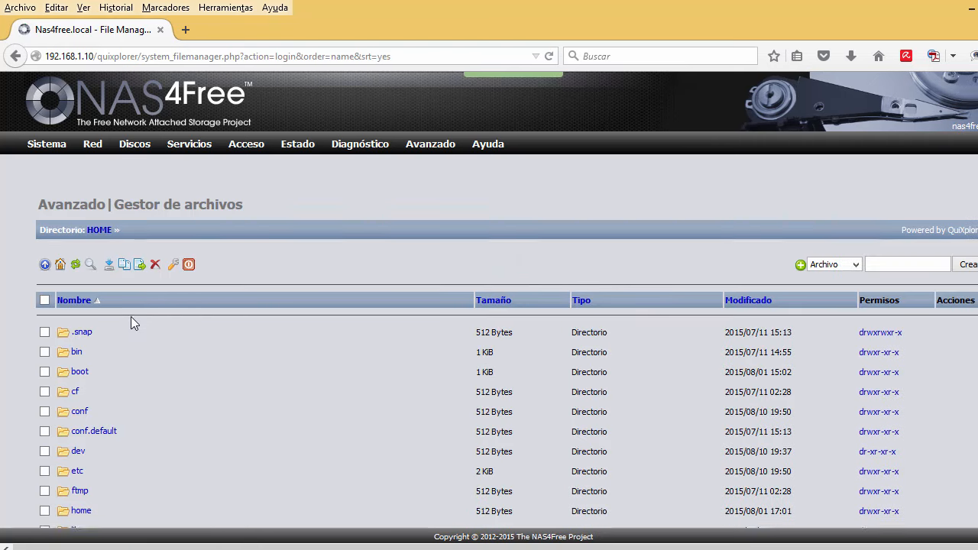
pyautogui.scroll(-2, 96, 265)
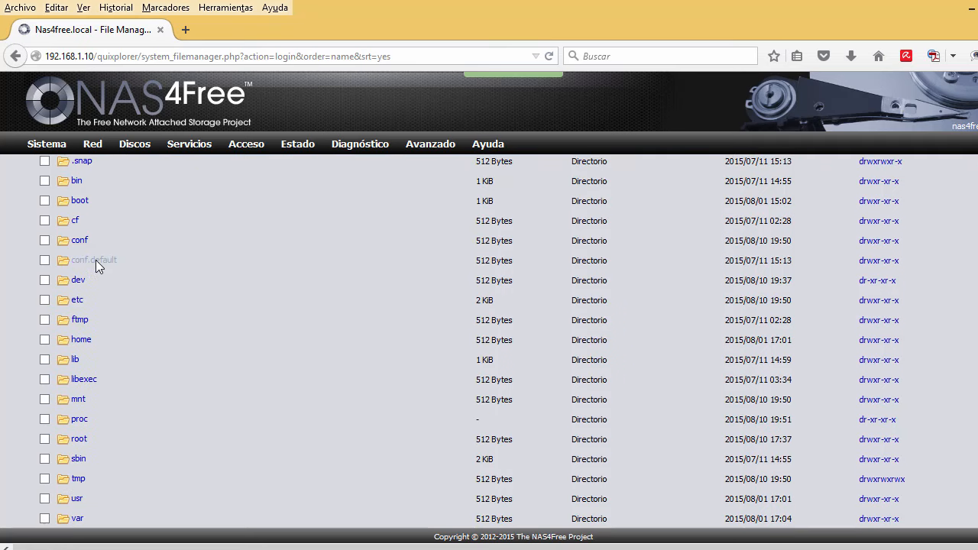
pyautogui.scroll(-2, 96, 264)
pyautogui.scroll(3, 131, 388)
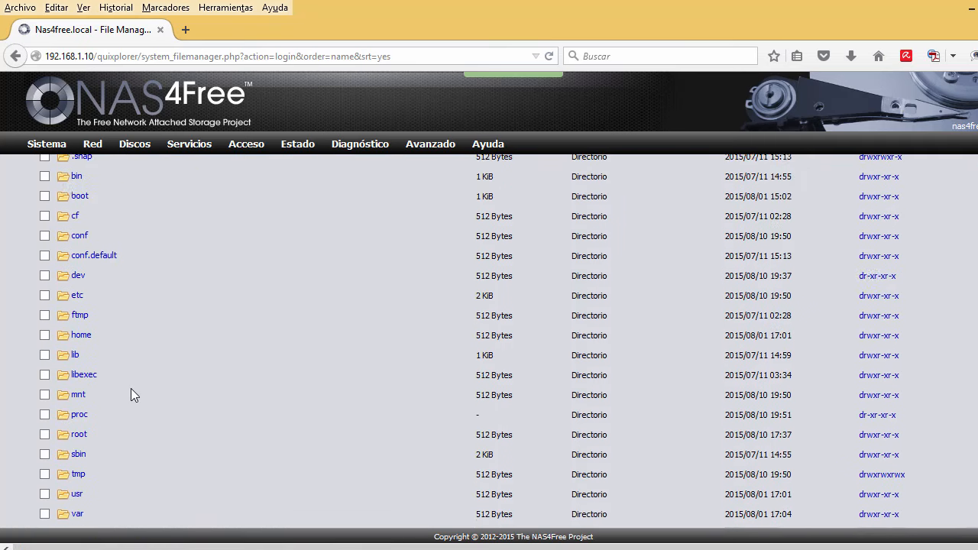
pyautogui.scroll(1, 127, 324)
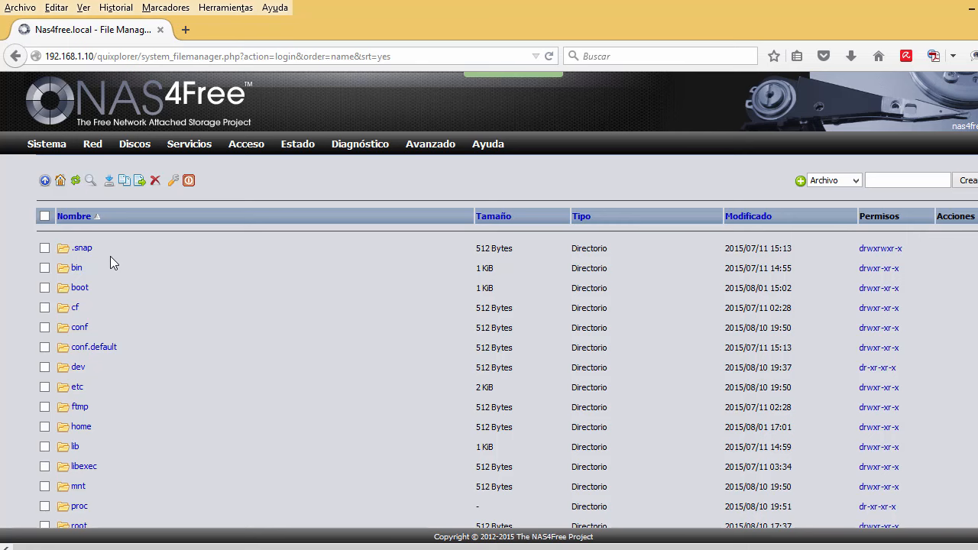
pyautogui.scroll(-2, 110, 262)
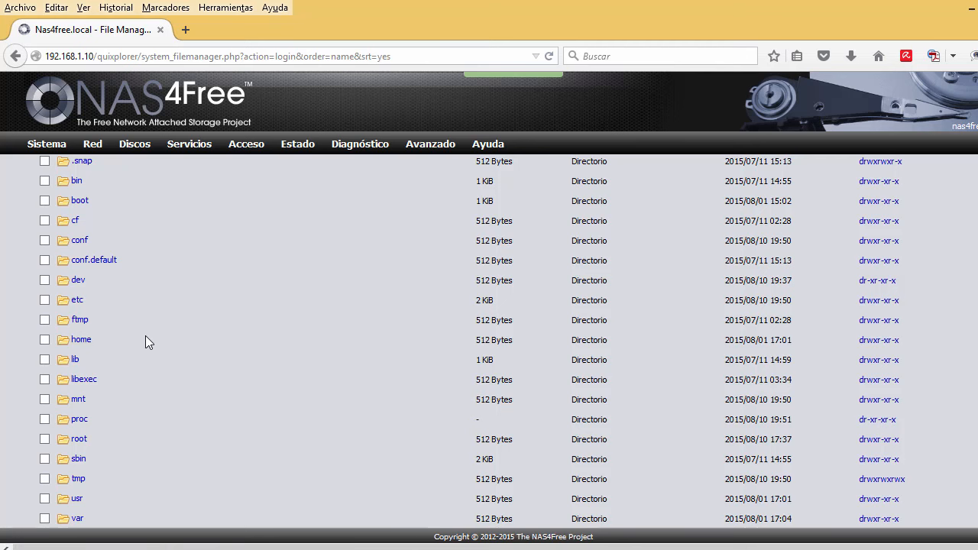
pyautogui.scroll(-2, 145, 336)
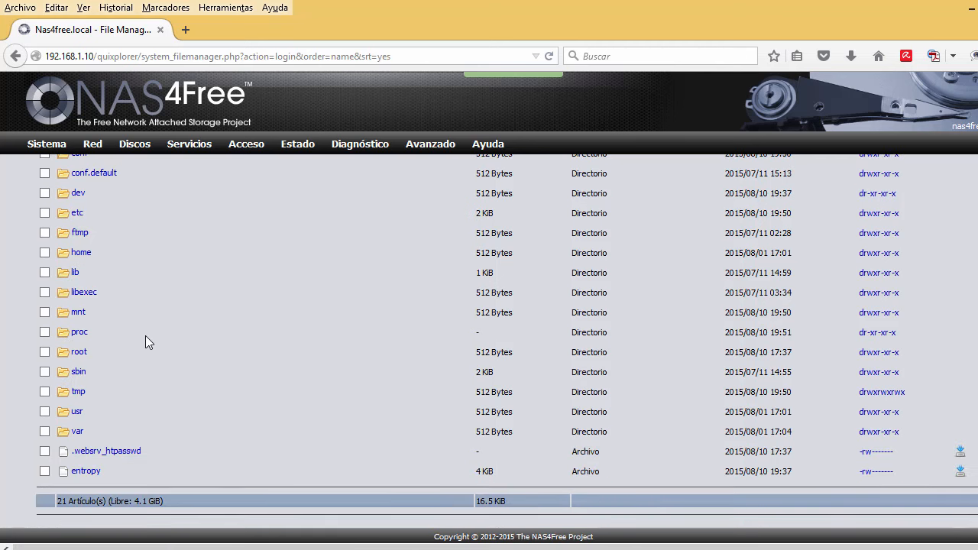
# Open mnt to see hd1, hd3 and hdraid, then open hdraid showing .snap and .sujournal.
pyautogui.click(79, 313)
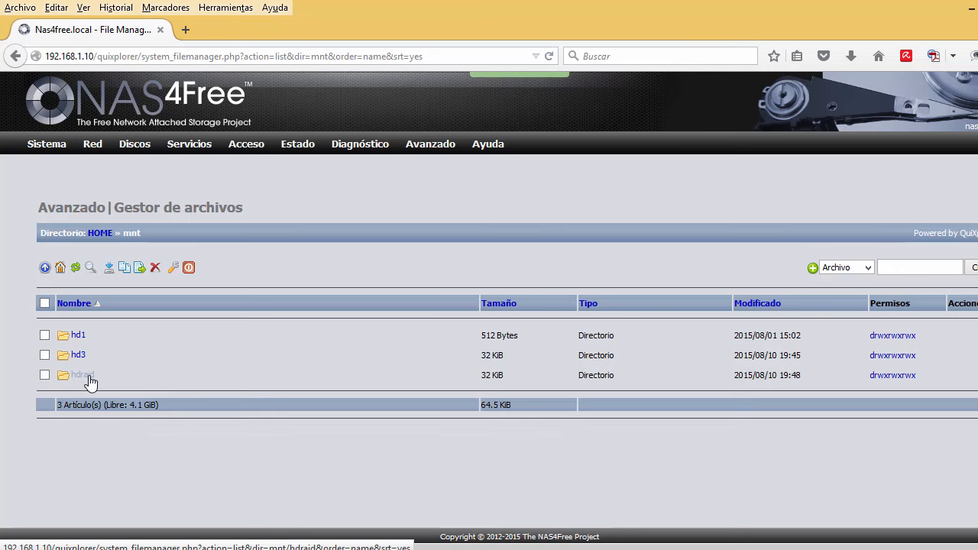
pyautogui.click(85, 376)
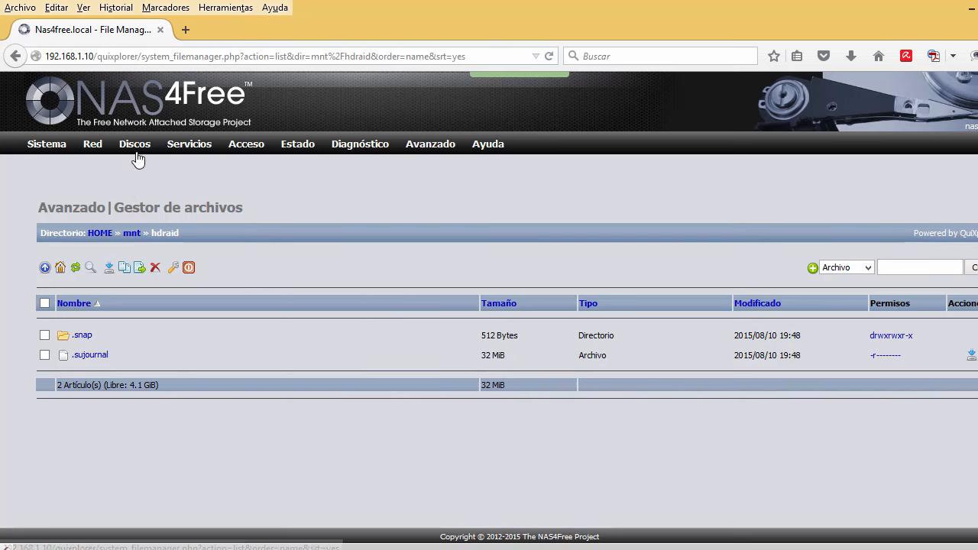
pyautogui.moveTo(137, 151)
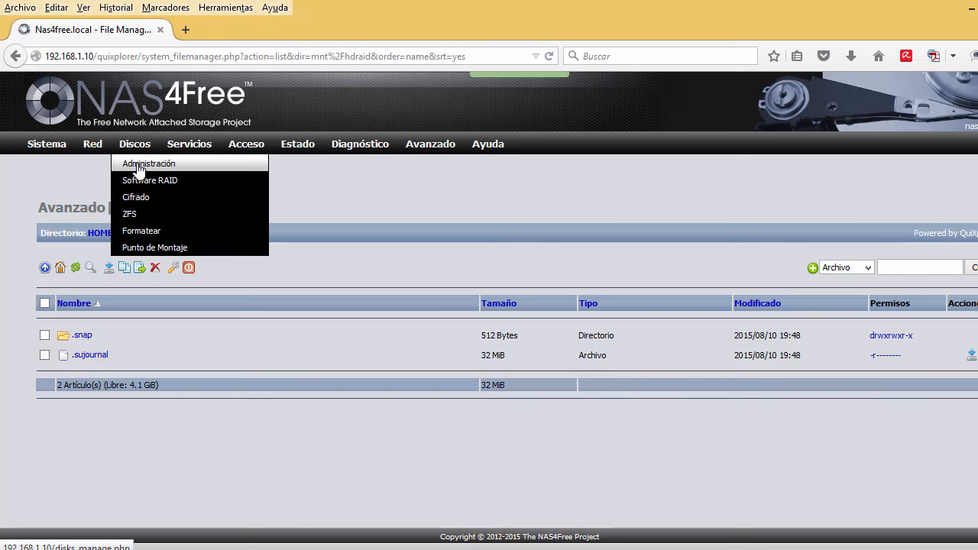
# View the Discos > Administración disk table, then go to the Discos > Formatear page with UFS preset.
pyautogui.click(139, 169)
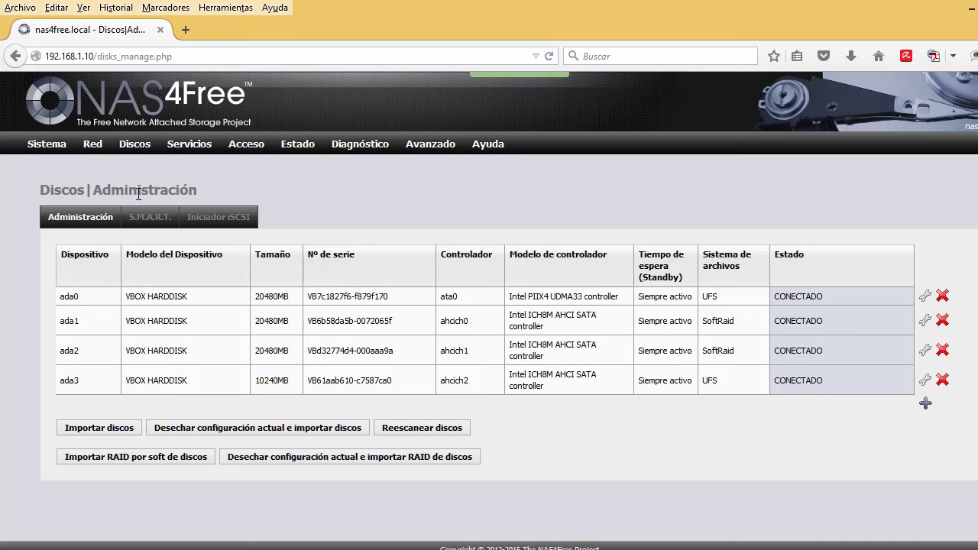
pyautogui.moveTo(136, 153)
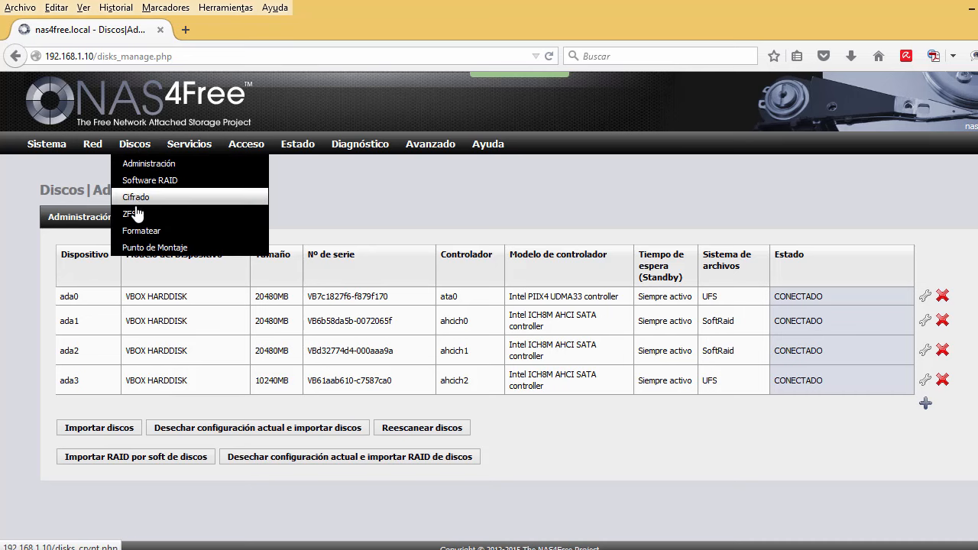
pyautogui.click(140, 233)
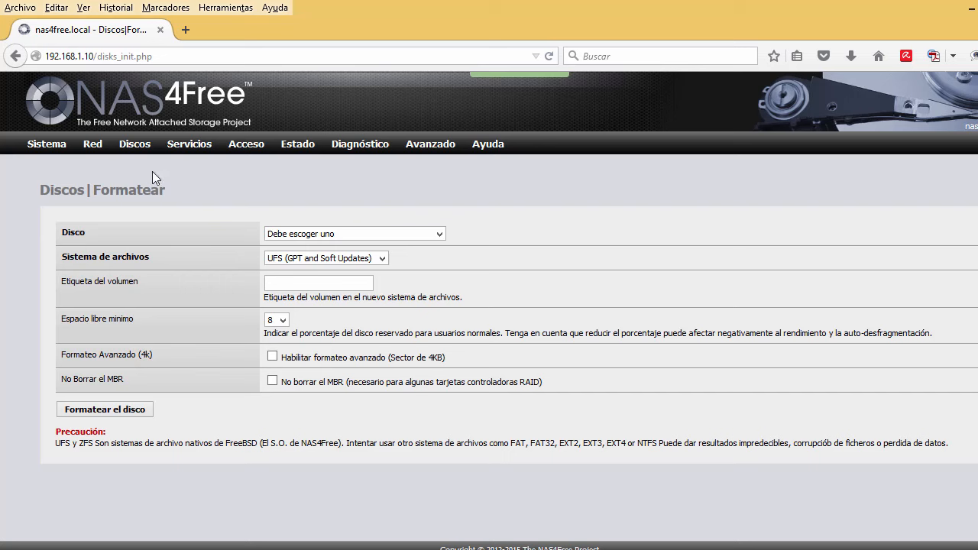
pyautogui.moveTo(142, 146)
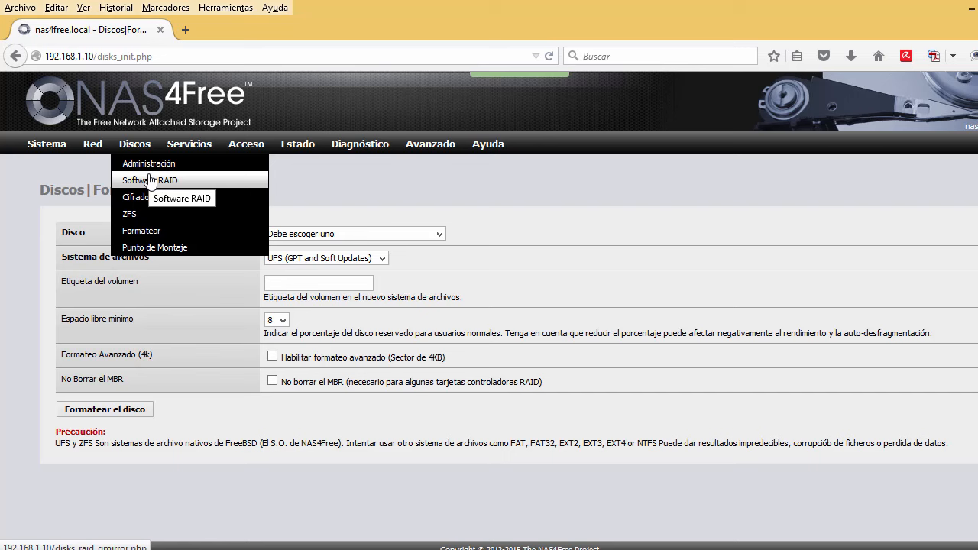
# Open Discos > Punto de Montaje to see hd1, hd3 and hdraid listed with OK status.
pyautogui.click(157, 248)
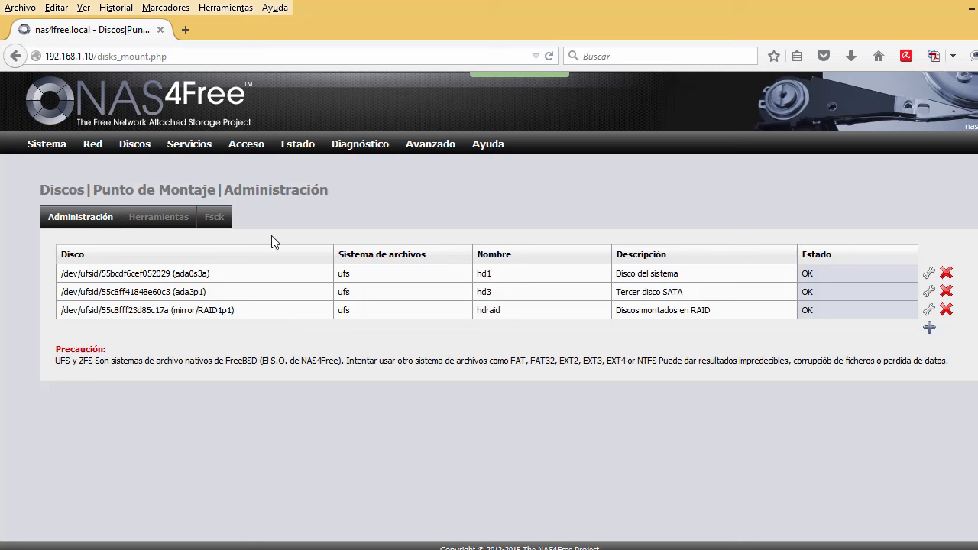
pyautogui.moveTo(262, 151)
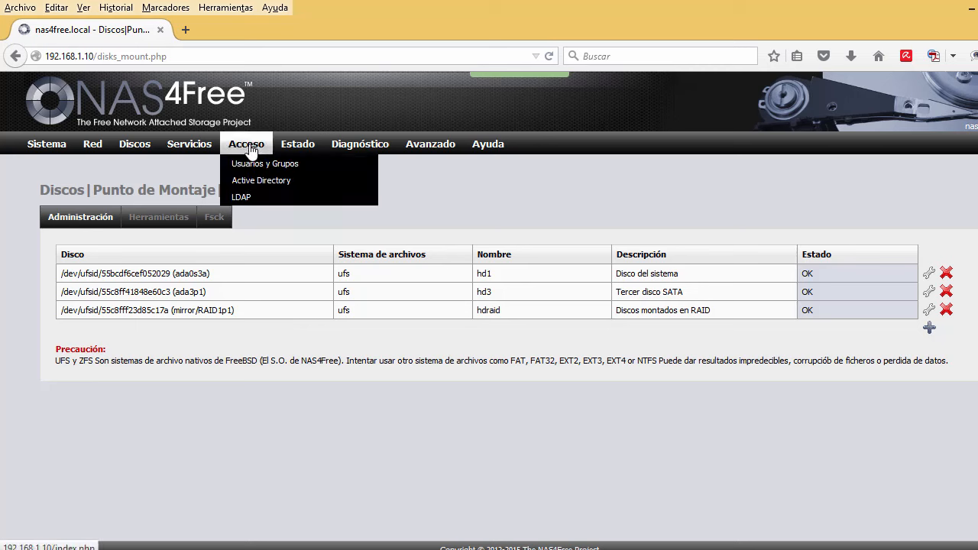